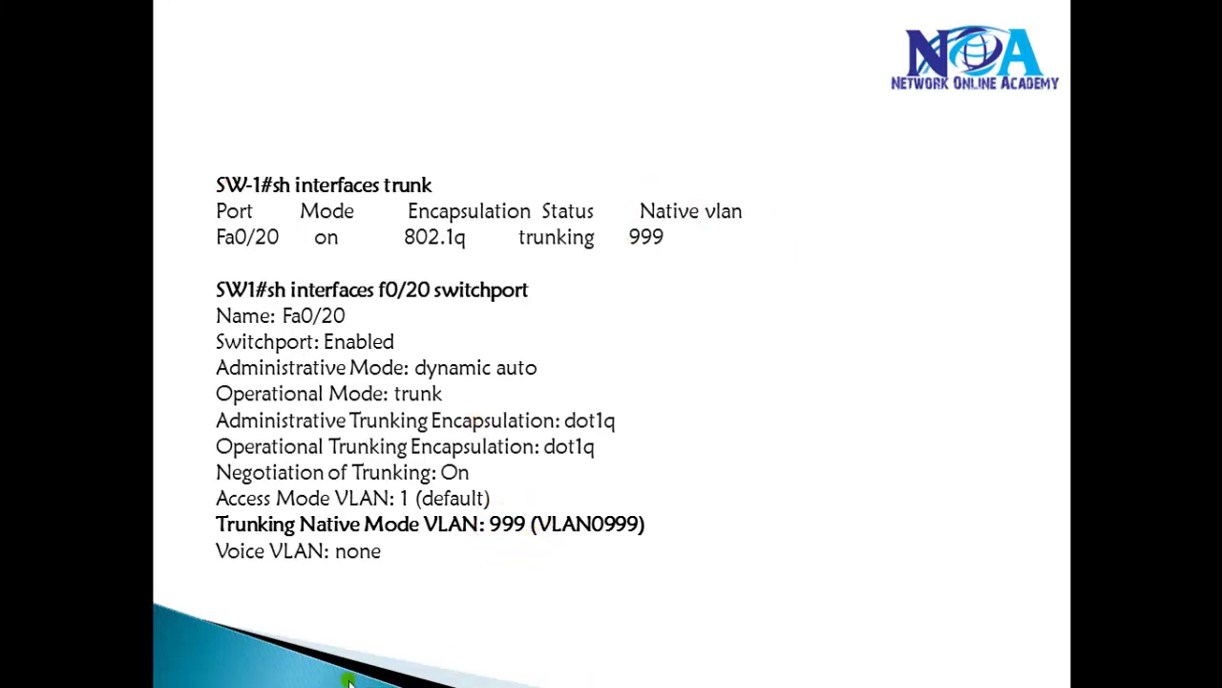
- Leave the SW1 trunk-verification slide and switch to the Paint network diagram
key("super")
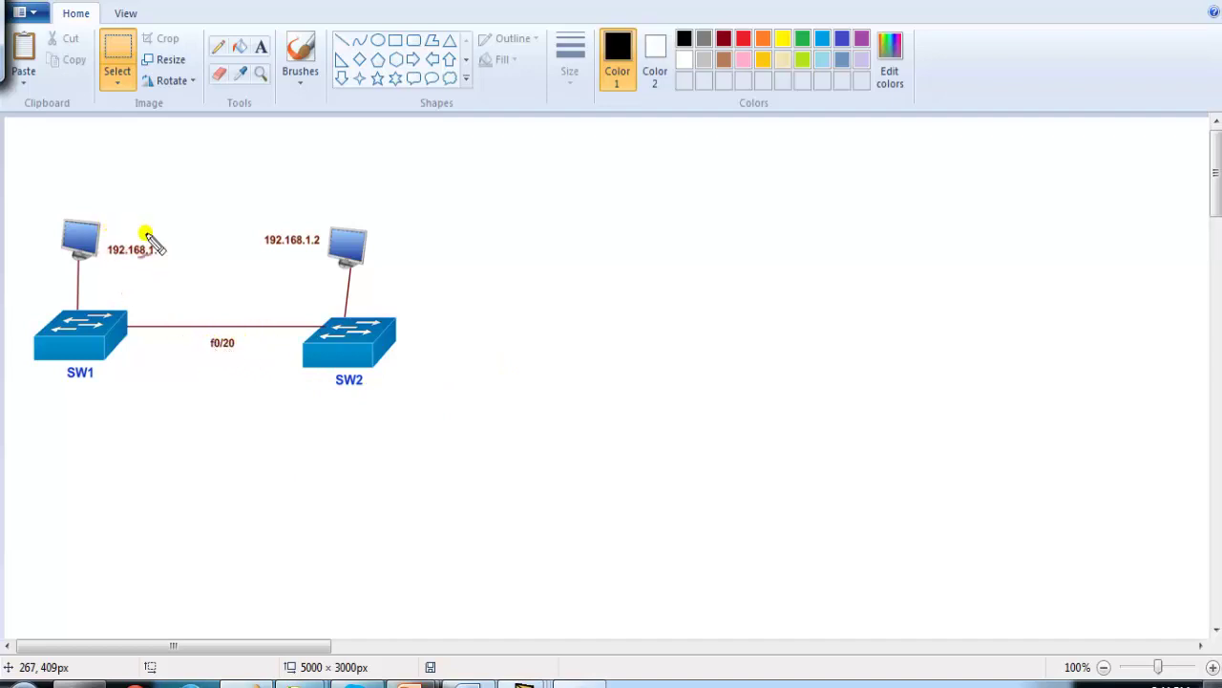
- Annotate the diagram with 'trunk native vlan', a PC-to-PC arc and f0/20 end dots, then clear them
mouse_move(187, 359)
left_mouse_down()
mouse_move(238, 344)
mouse_move(245, 369)
mouse_move(216, 380)
mouse_move(254, 366)
mouse_move(264, 385)
mouse_move(283, 372)
left_mouse_up()
mouse_move(107, 235)
left_mouse_down()
mouse_move(330, 199)
mouse_move(102, 250)
mouse_move(107, 228)
left_mouse_up()
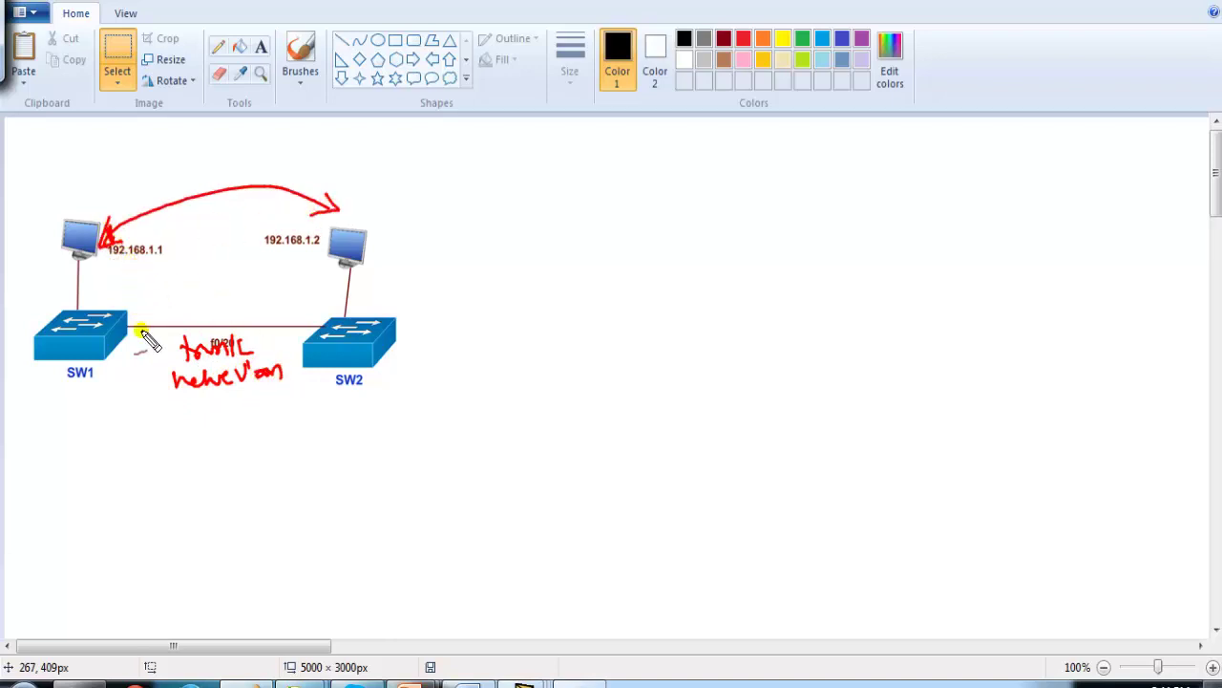
left_click(142, 327)
left_click(284, 327)
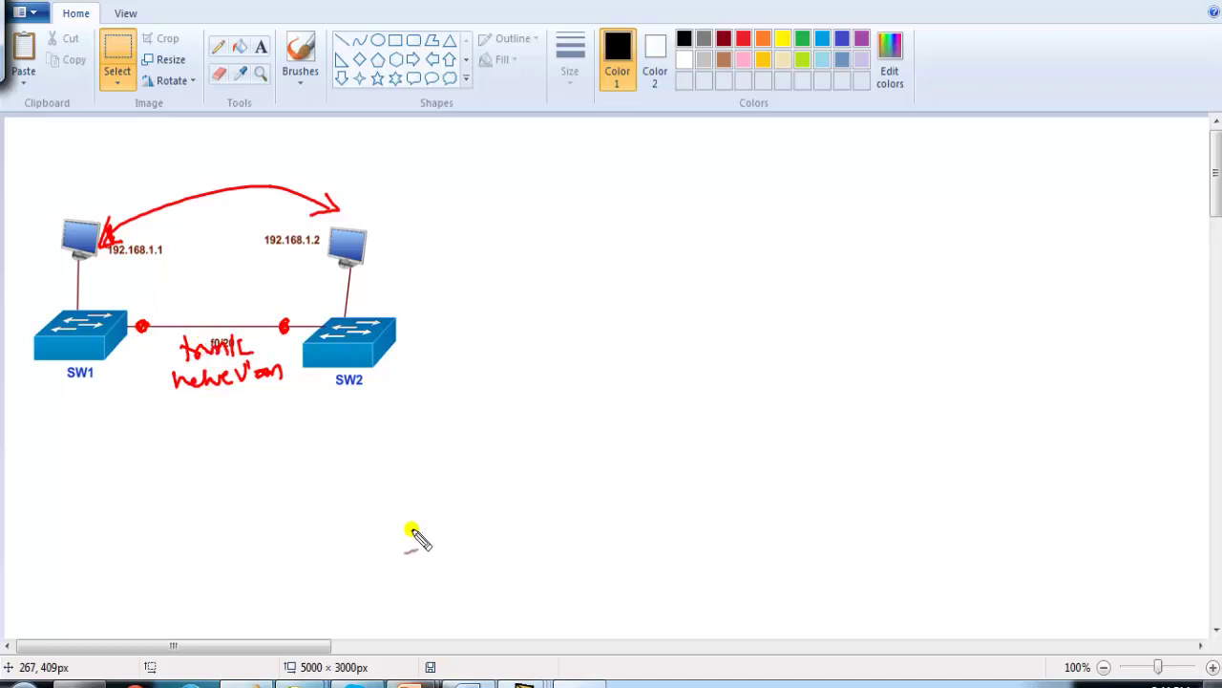
key("Escape")
- Open the Multilayer Switch1 console and place it beside the diagram, widened
mouse_move(495, 653)
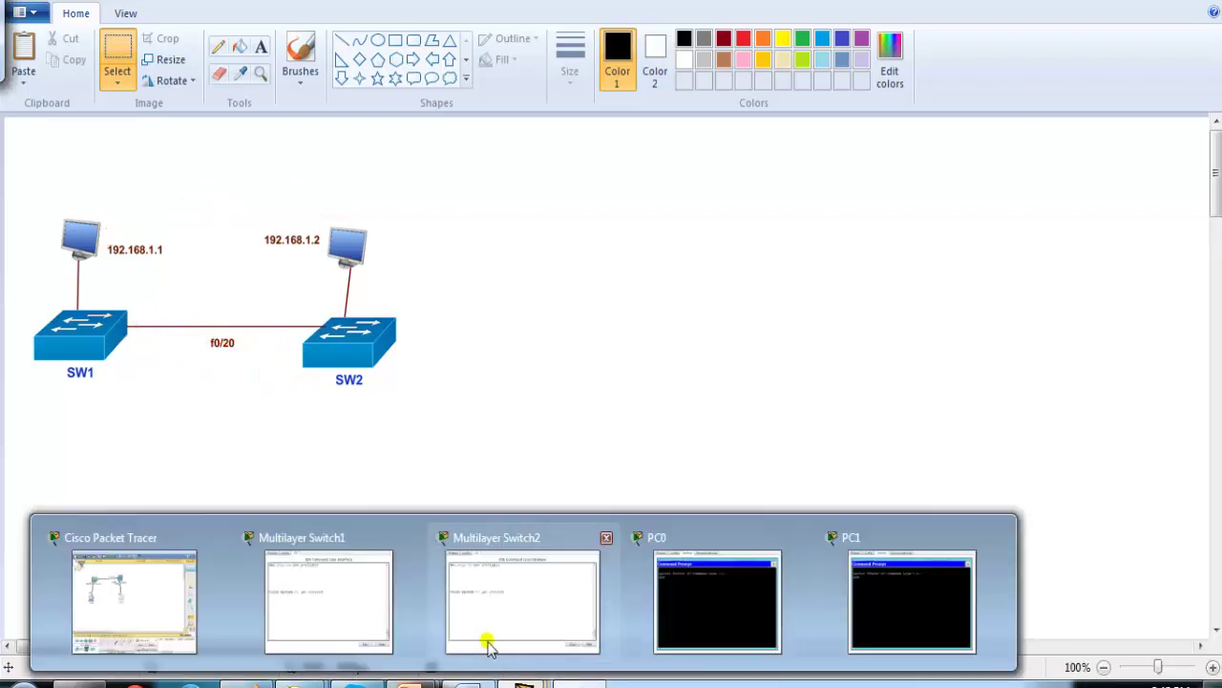
left_click(335, 605)
left_click_drag(525, 120, 654, 129)
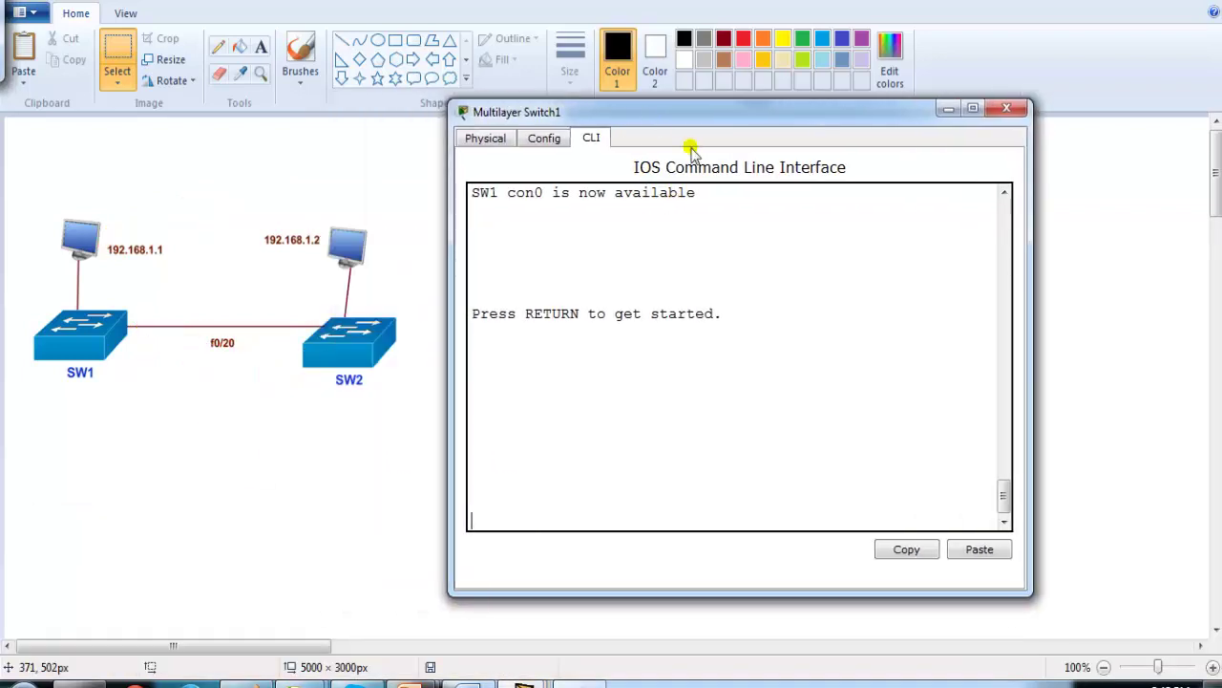
left_click(1037, 317)
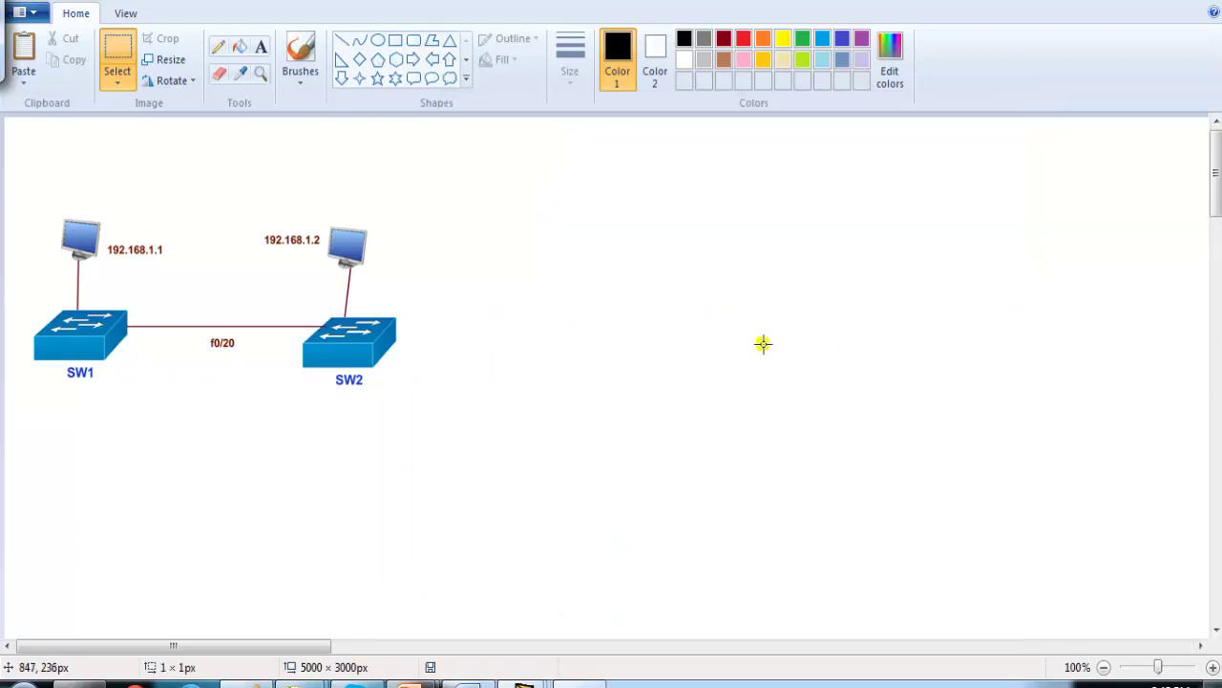
key("alt+Tab")
left_click_drag(1026, 328, 1144, 328)
- Enter privileged mode on SW1 and list CDP neighbours, confirming SW2 on Fa0/20
key("Return")
key("Return")
type("e")
key("Tab")
type("n")
key("Return")
type("sh cdp ne")
key("Tab")
key("Return")
- Set dot1q trunk encapsulation on SW1's interface f0/20
key("Return")
key("Return")
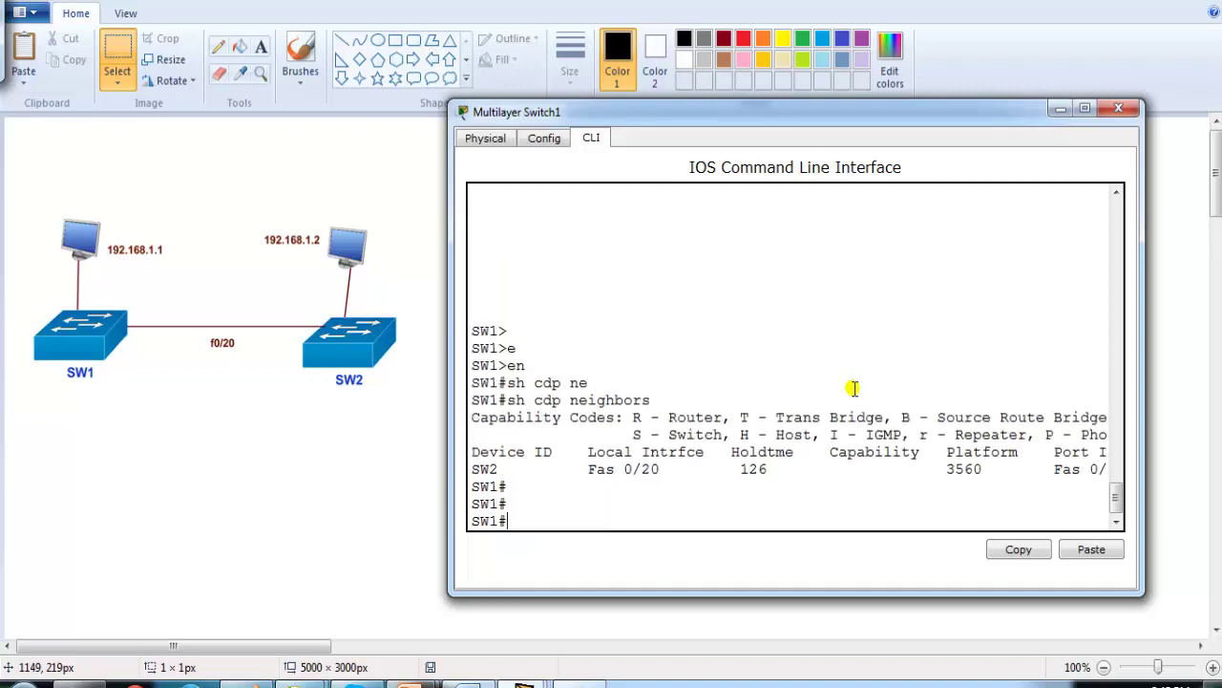
type("conf t")
key("Return")
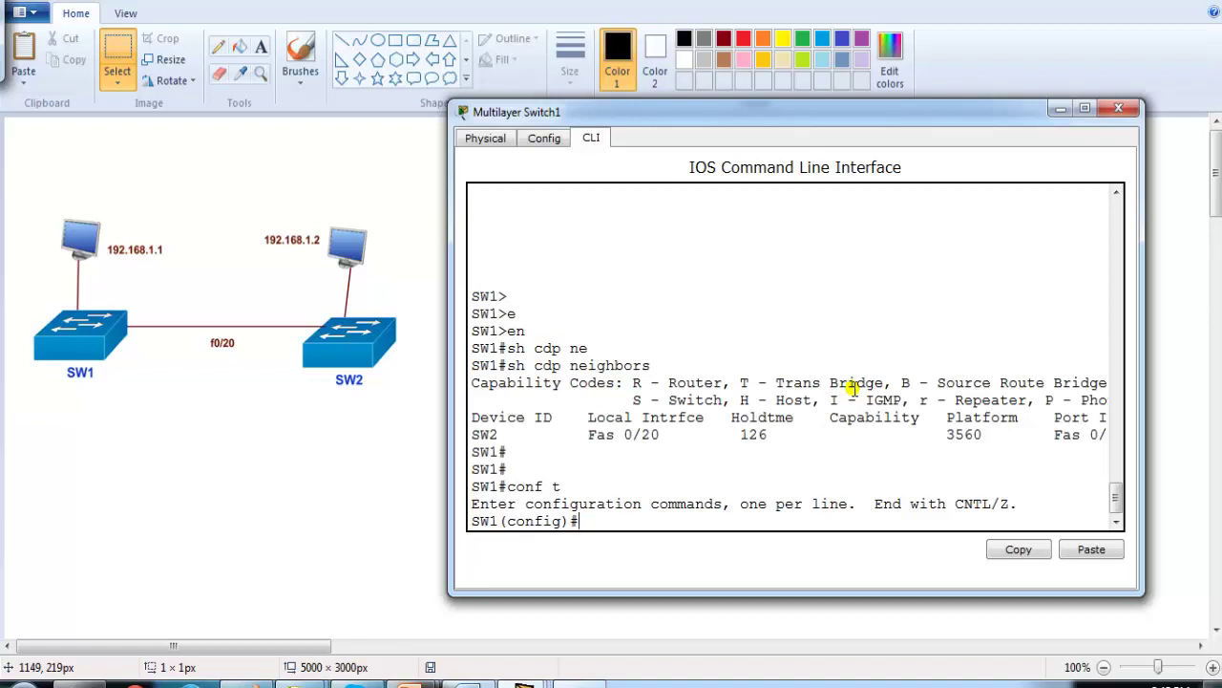
type("int f0/20")
key("Return")
type("sw")
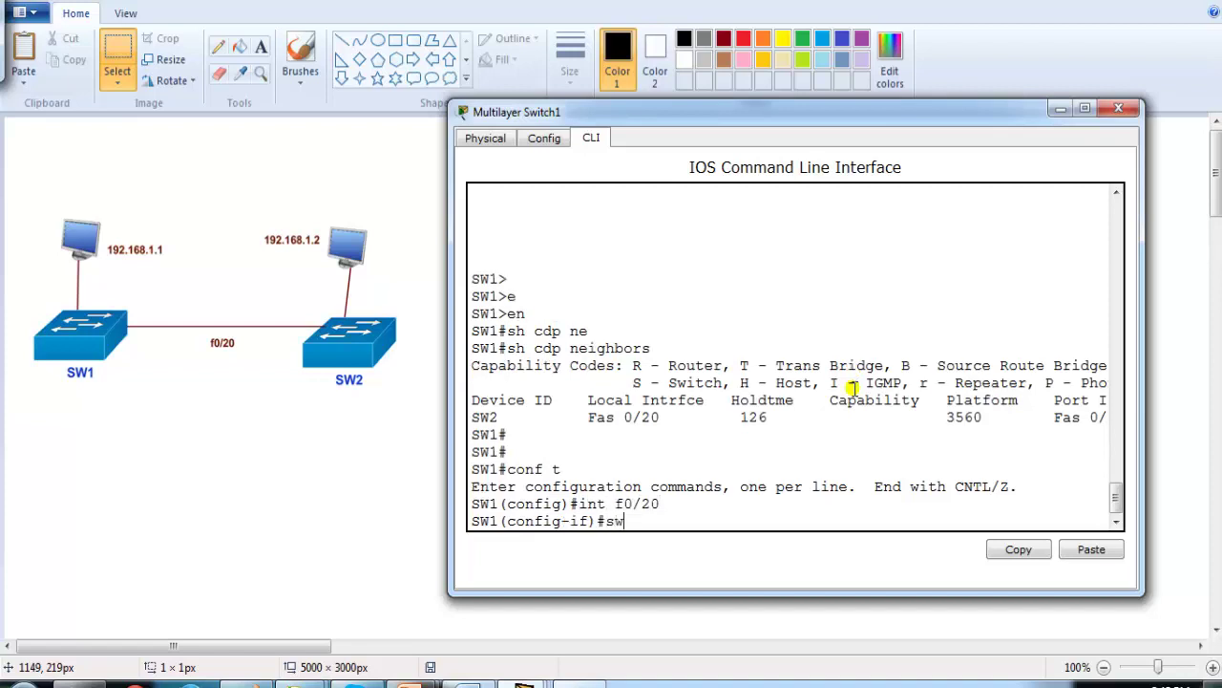
key("Tab")
type("t")
key("Tab")
type("e")
key("Tab")
key("Tab")
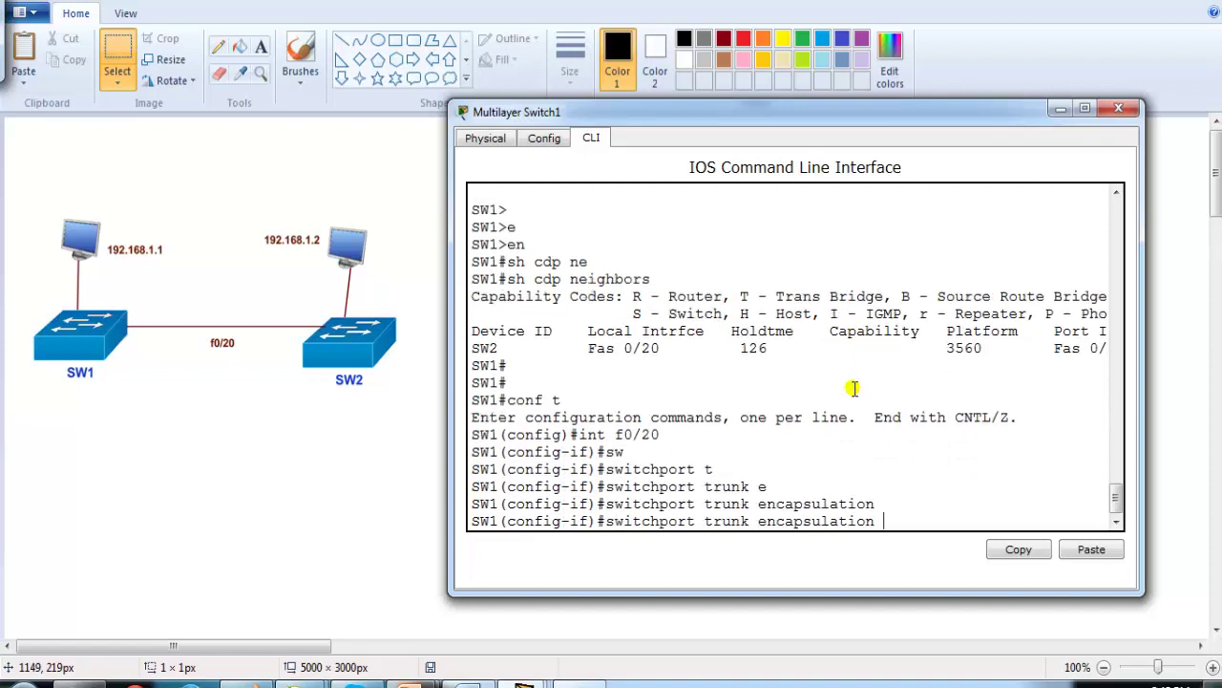
type("d")
- Put SW1's f0/20 into switchport mode trunk, then return to global configuration mode
key("Tab")
key("Return")
type("sw")
key("Tab")
type("mo")
key("Tab")
type("t")
key("Tab")
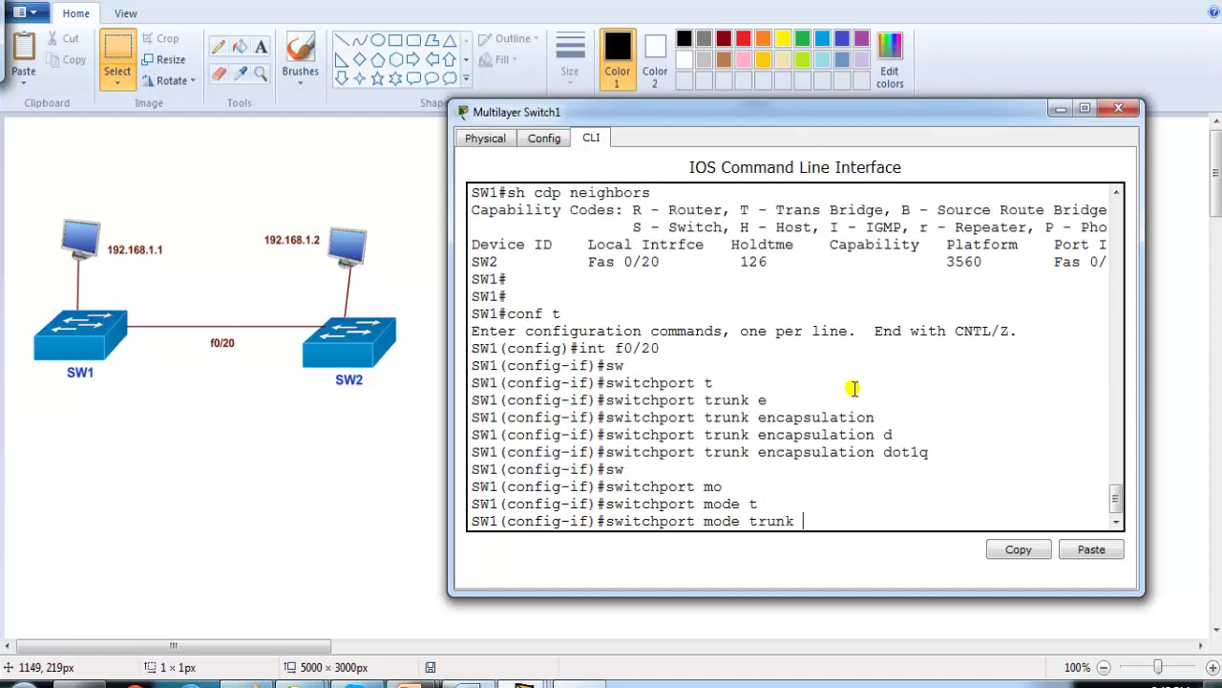
key("Return")
type("end")
key("Return")
type("conf")
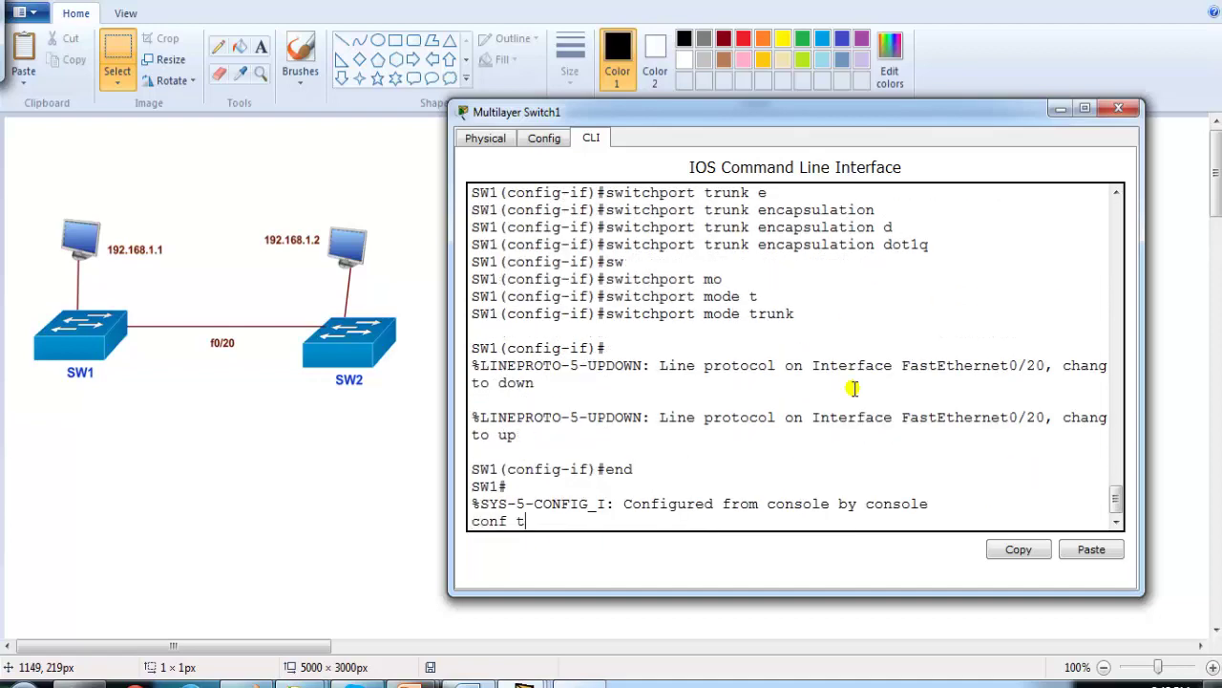
type(" t")
key("Return")
key("Return")
key("Return")
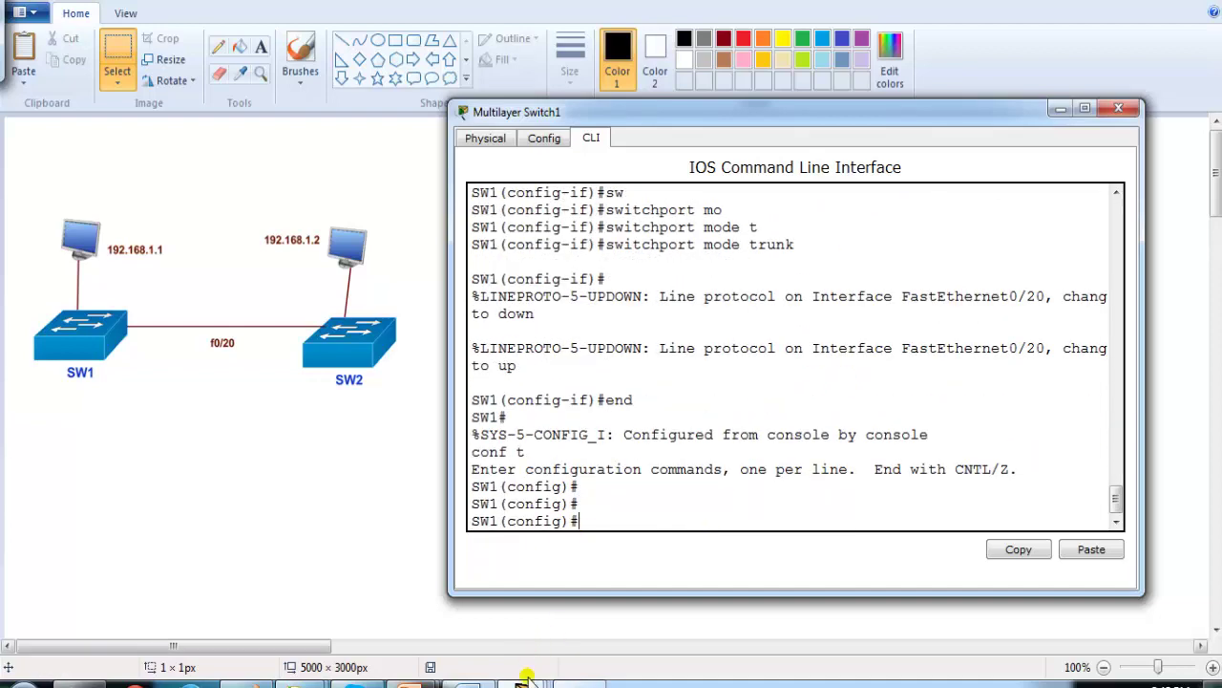
- On Multilayer Switch2, set dot1q trunk encapsulation on interface f0/20
mouse_move(523, 682)
left_click(469, 606)
type("int f0")
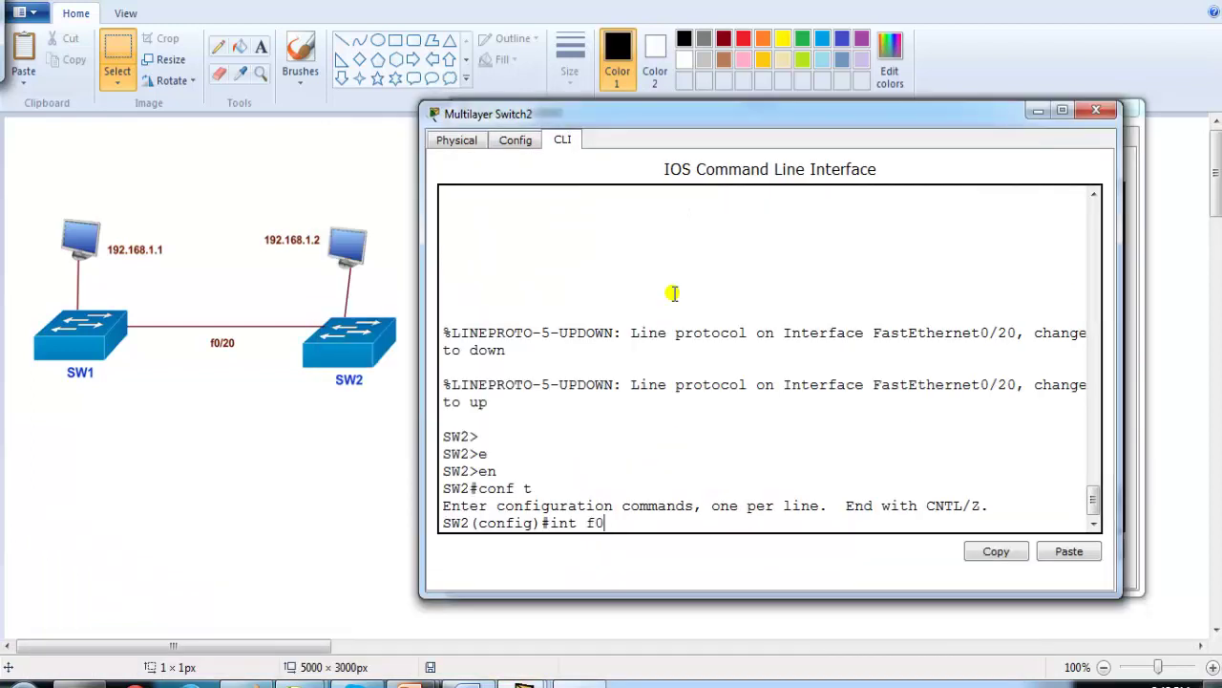
type("/20")
key("Return")
type("sw")
key("Tab")
type("t")
key("Tab")
key("Tab")
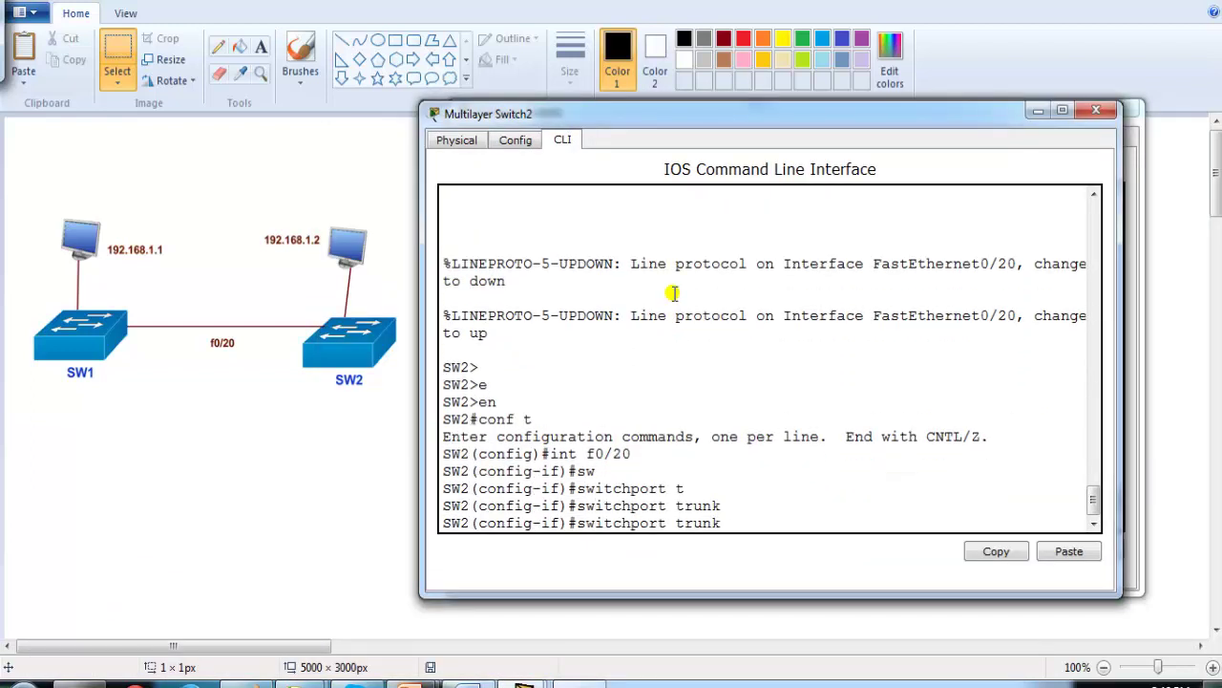
type("e")
key("Tab")
key("Tab")
type("d")
key("Tab")
key("BackSpace")
key("Return")
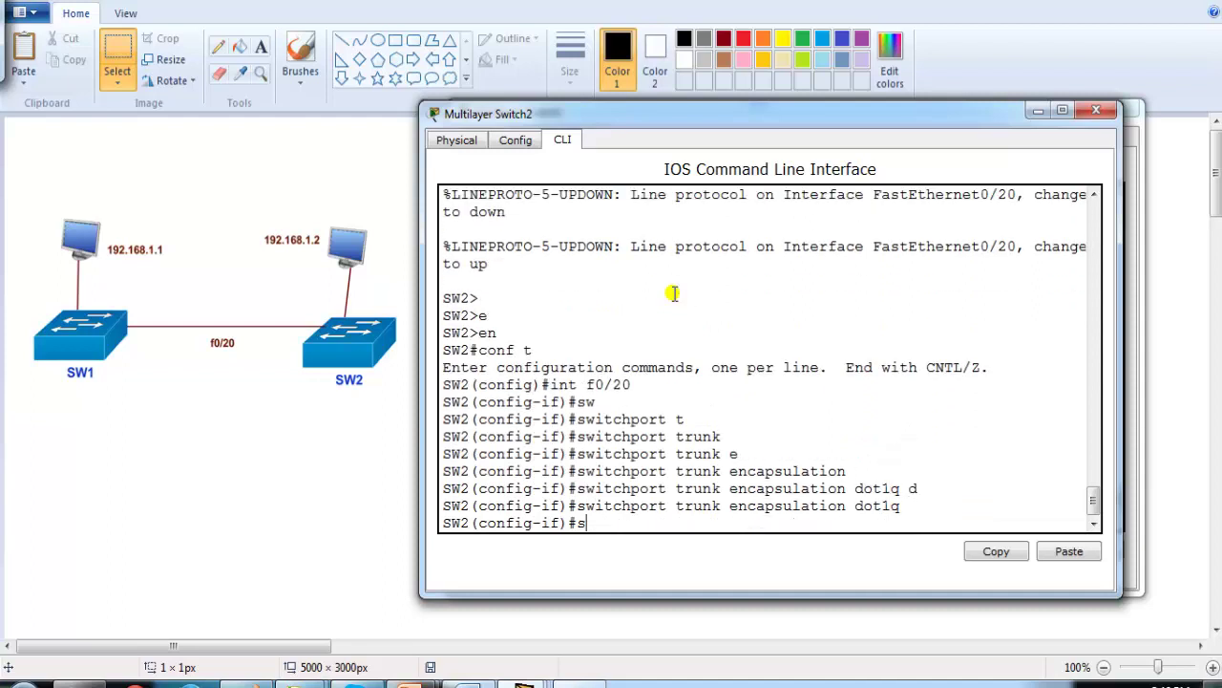
- Put SW2's f0/20 into switchport mode trunk and leave configuration mode
type("sw")
key("Tab")
type("mo")
key("Tab")
type("t")
key("Tab")
key("Return")
type("end")
key("Return")
- Show SW2's interfaces trunk, confirming Fa0/20 trunks 802.1q with native VLAN 1
type("sh int")
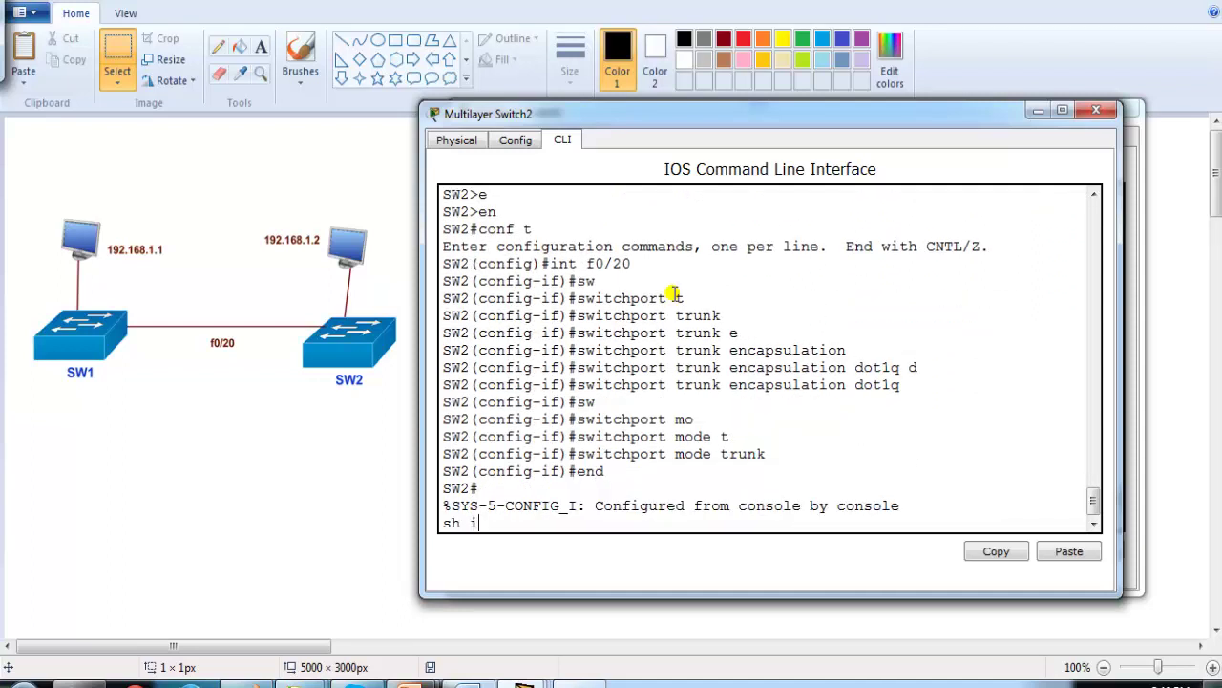
key("Tab")
type("tr")
key("Tab")
key("Return")
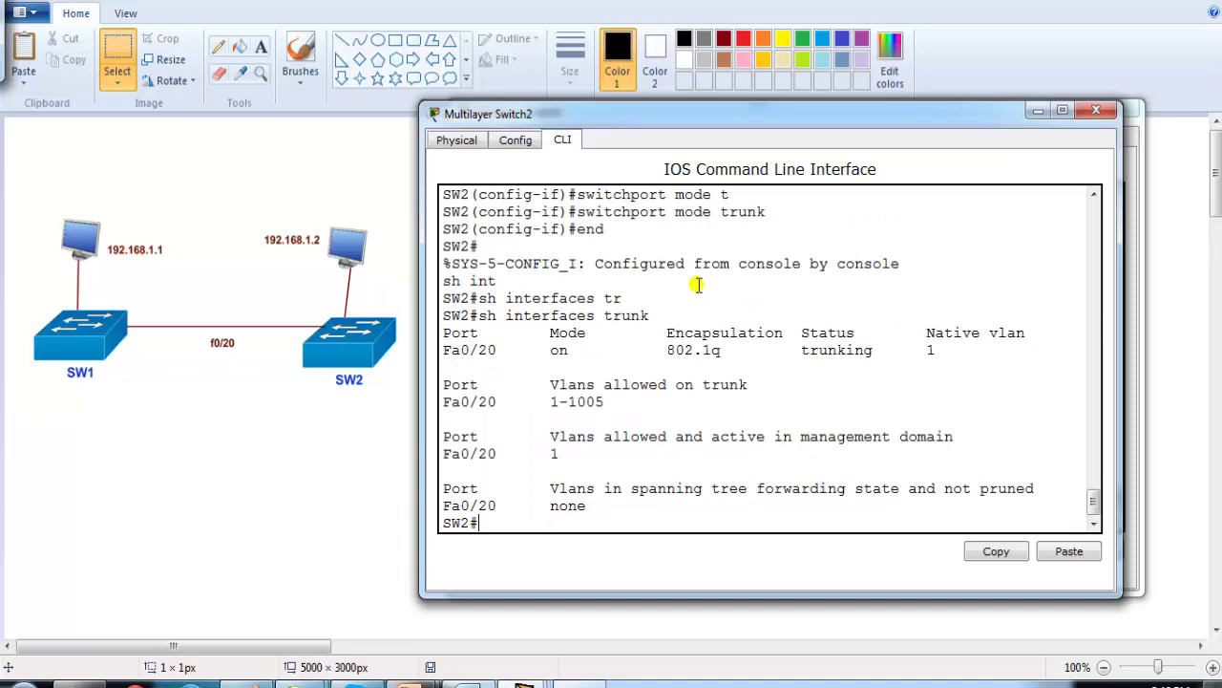
left_click_drag(478, 327, 628, 314)
left_click(654, 334)
- Enter and exit SW2's global configuration, then bring up the PC0 window
key("Return")
key("Return")
key("Return")
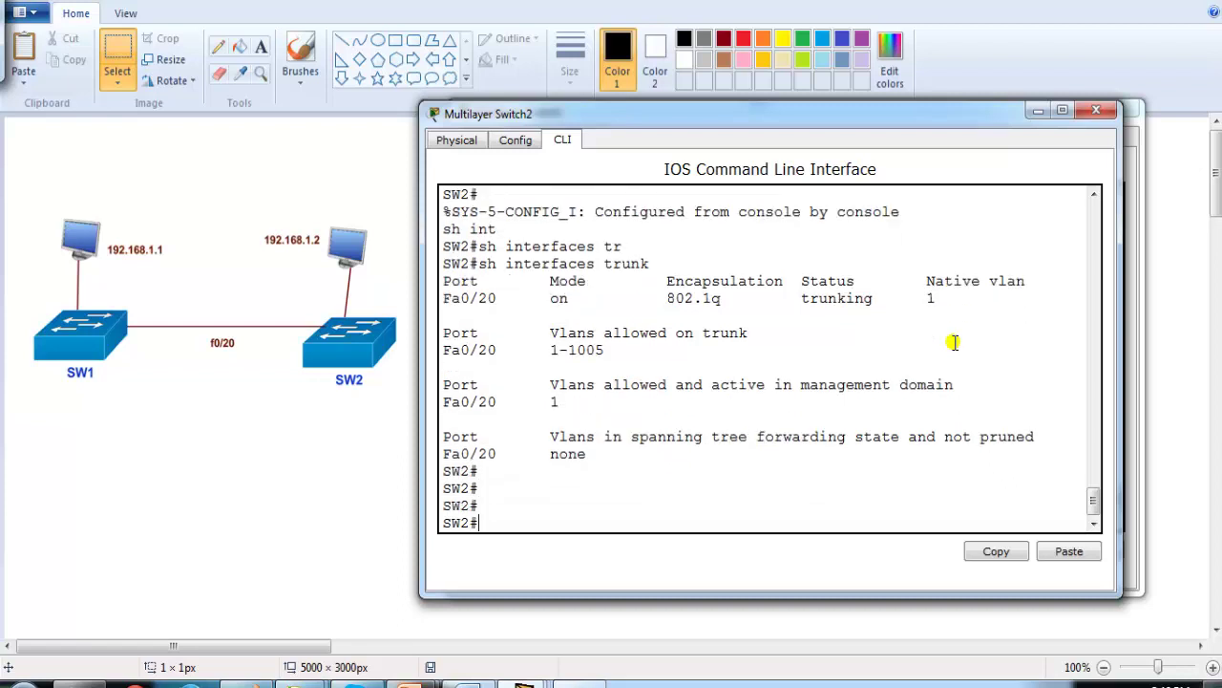
type("conf t")
key("Return")
key("Return")
key("Return")
key("Return")
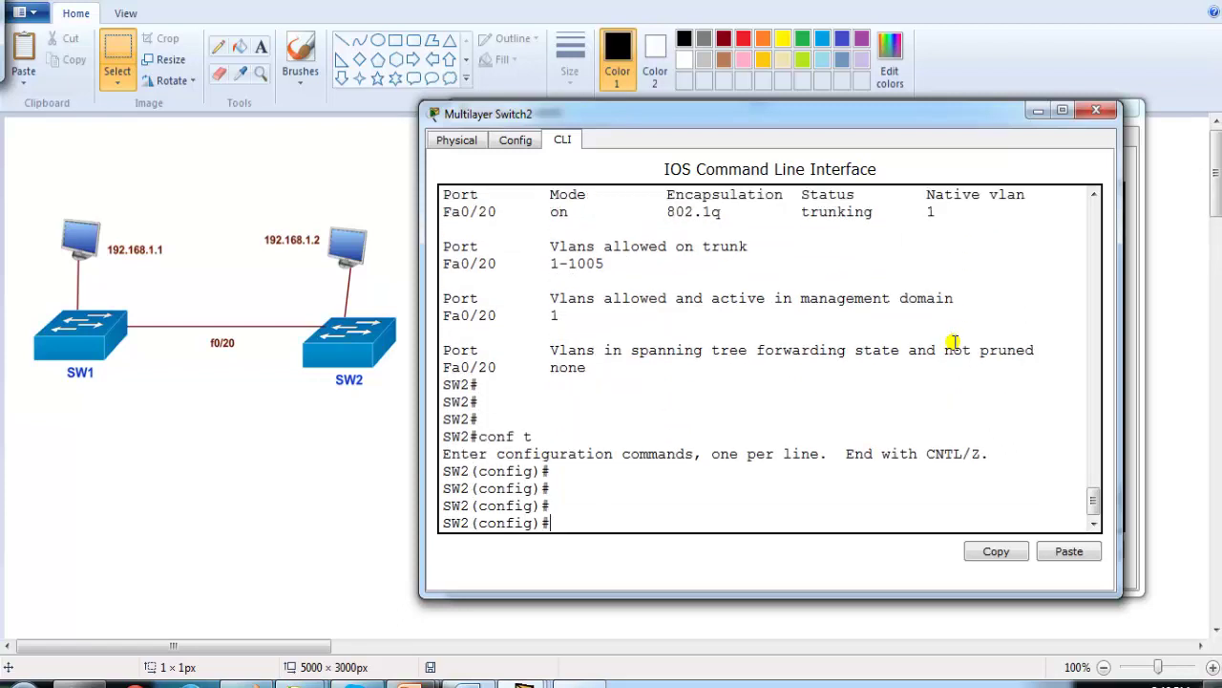
key("Return")
type("end")
key("Return")
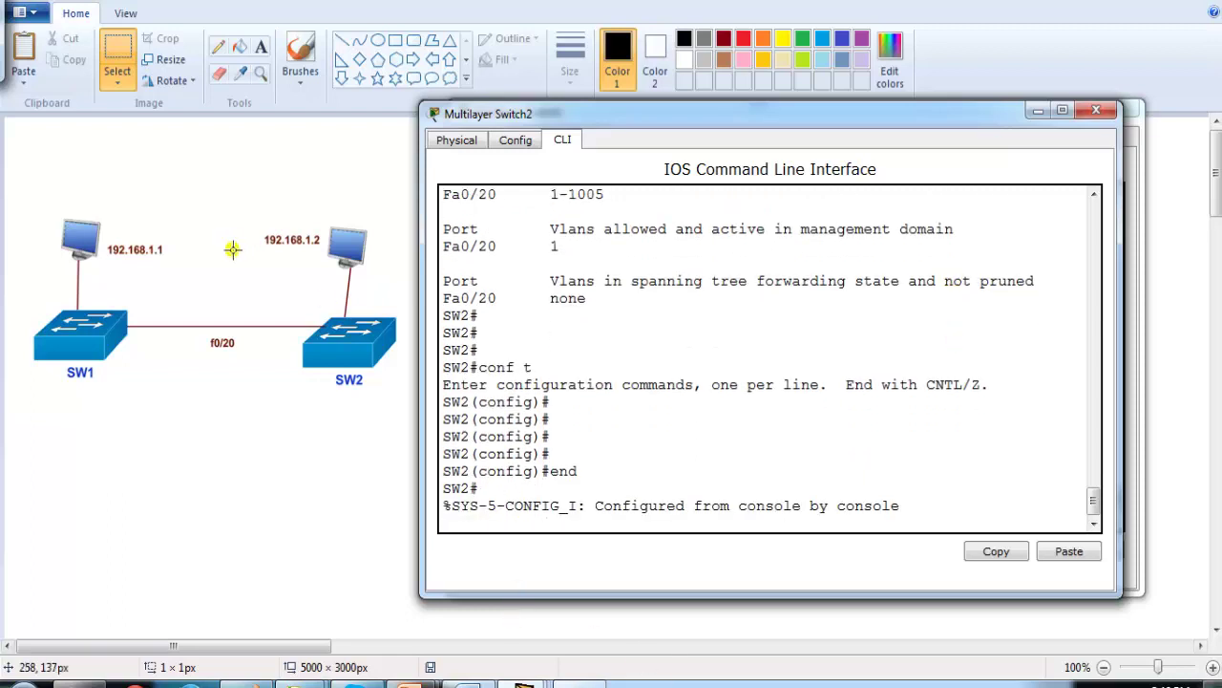
mouse_move(524, 682)
left_click(719, 592)
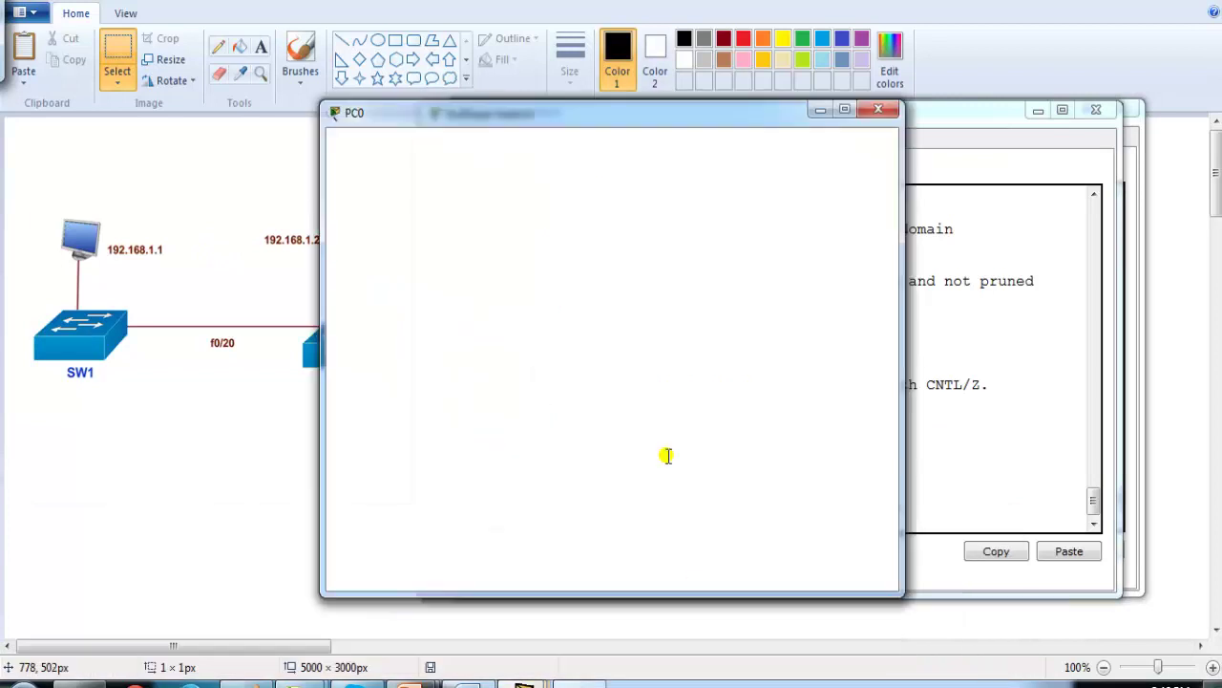
- Run ipconfig on PC0, confirming its address 192.168.1.1
type("ipconfig")
key("Return")
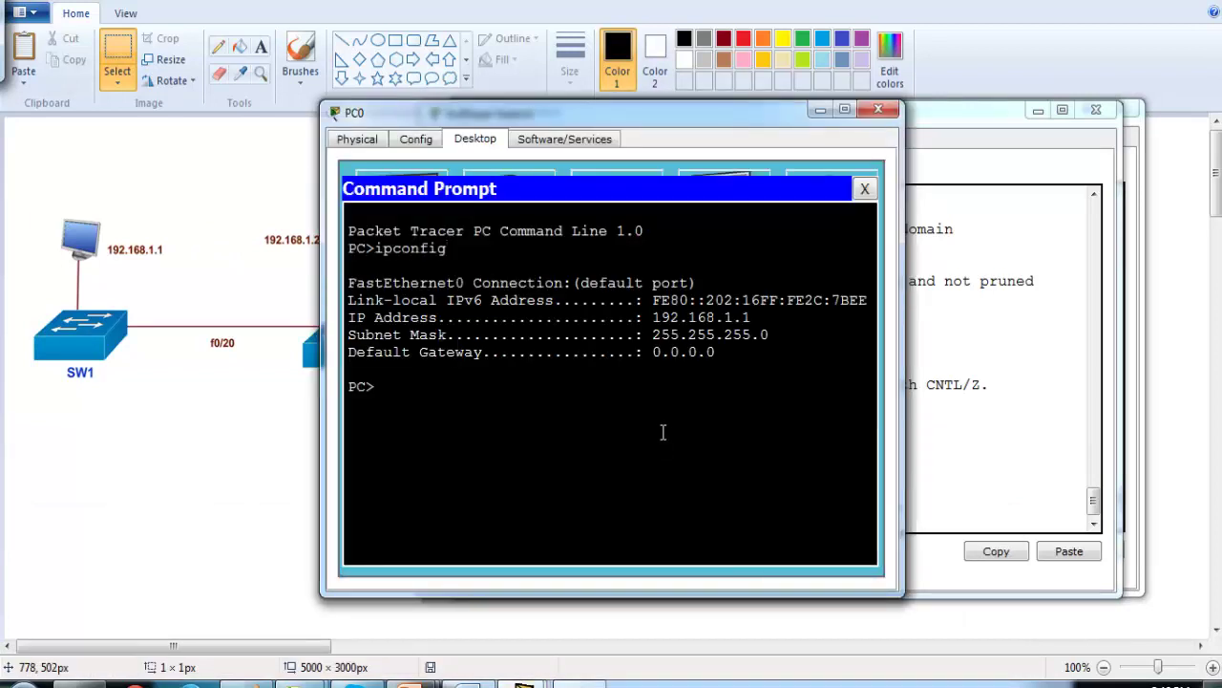
left_click_drag(670, 319, 799, 328)
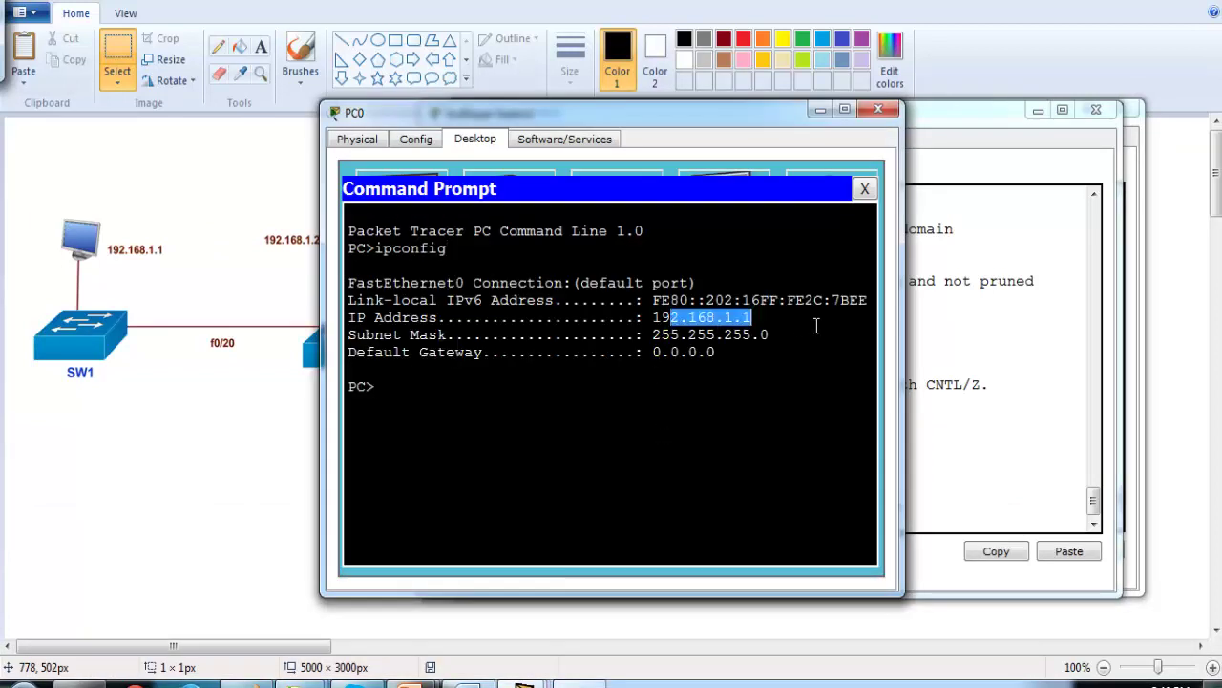
left_click_drag(554, 121, 648, 120)
- Ping PC1 at 192.168.1.2 from PC0, receiving 4 of 4 replies
type("ping 192.168.1.2")
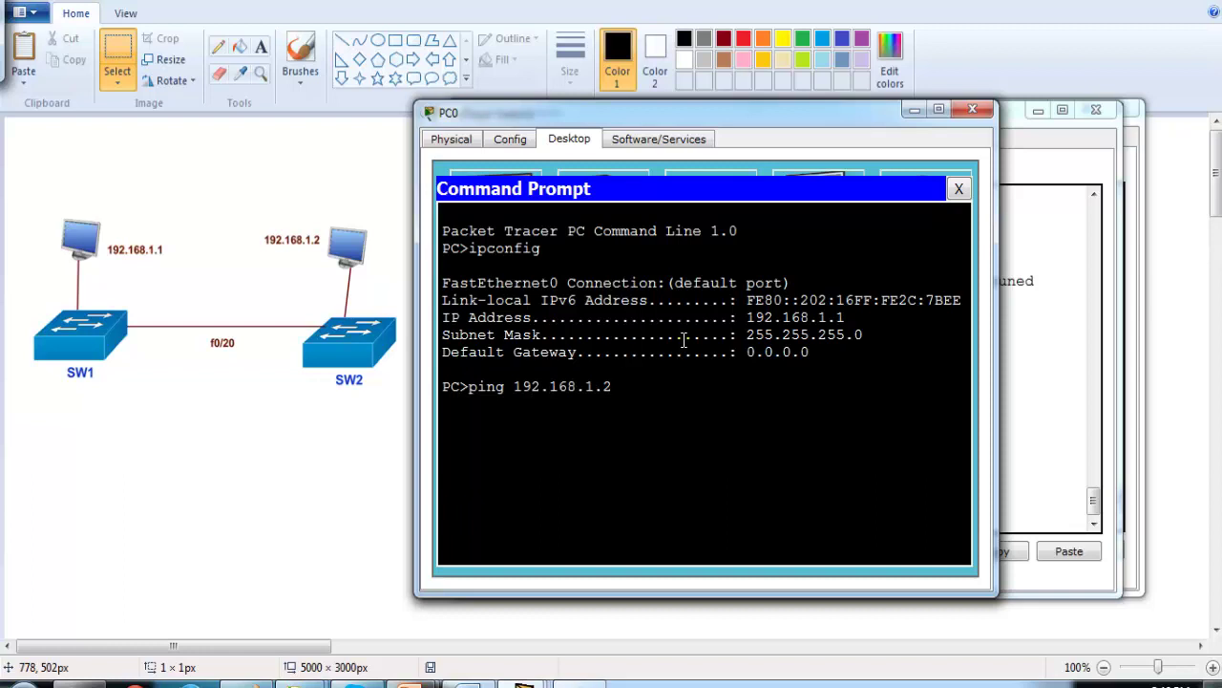
key("Return")
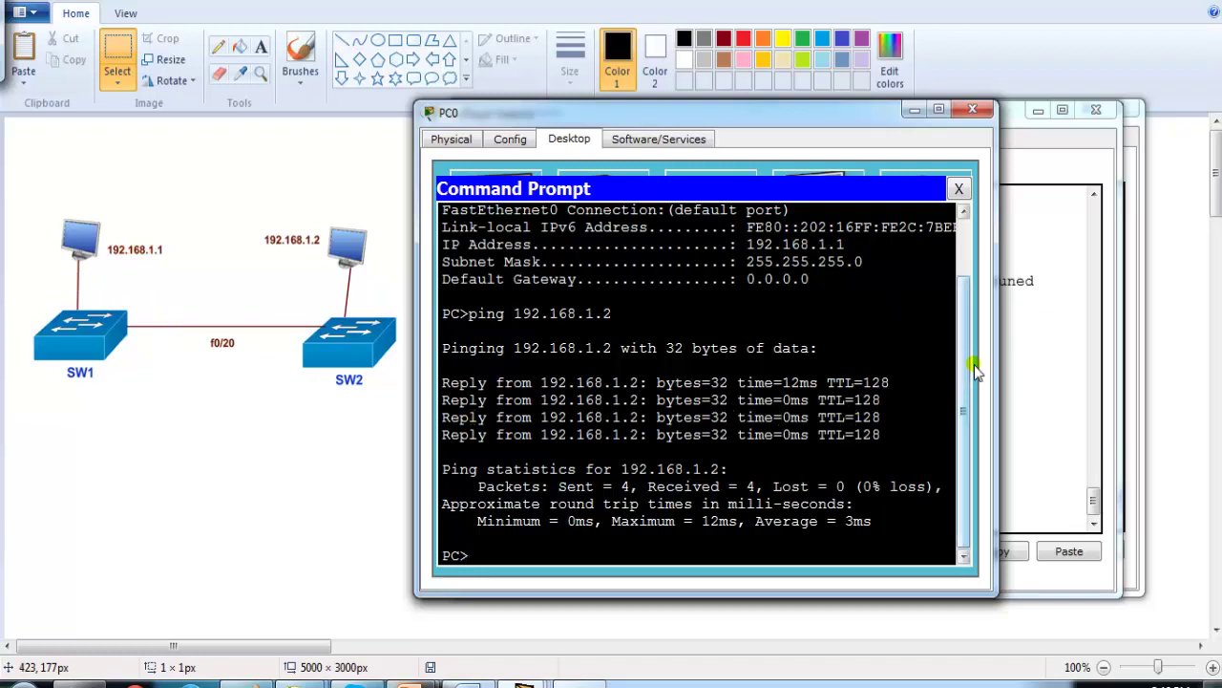
left_click(1033, 357)
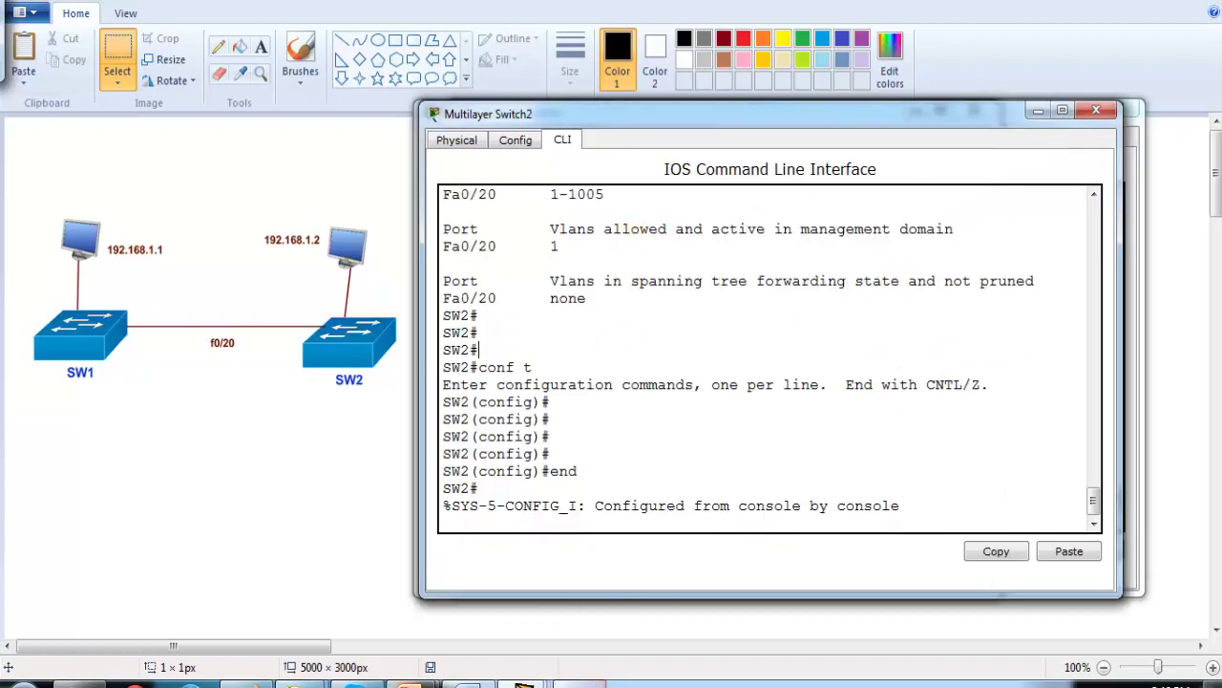
- Create VLAN 999 on SW1 and begin a switchport command on interface f0/20
left_click(524, 678)
left_click(378, 610)
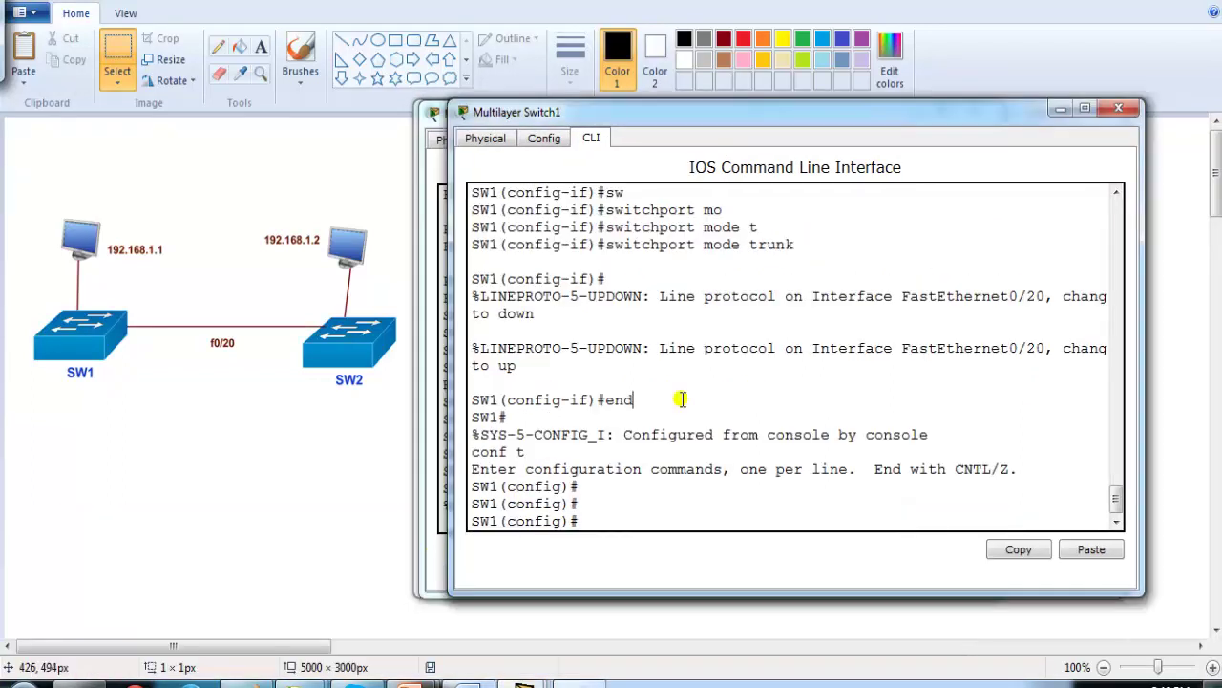
key("Return")
key("Return")
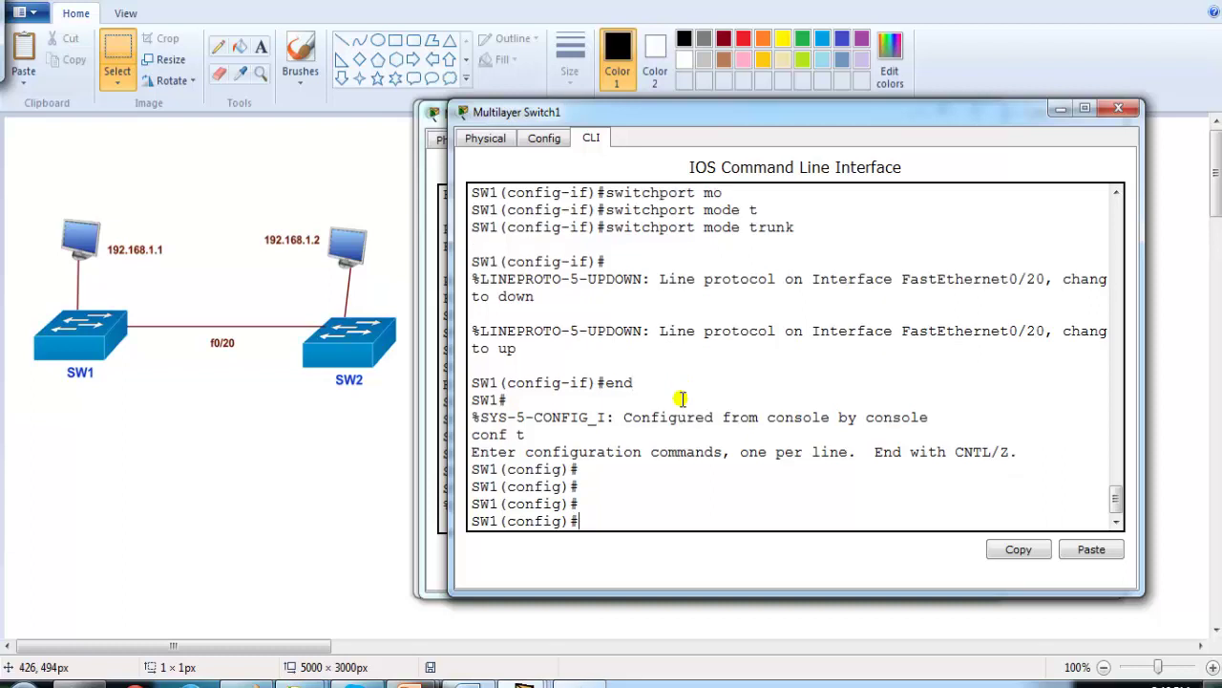
type("vlan 99")
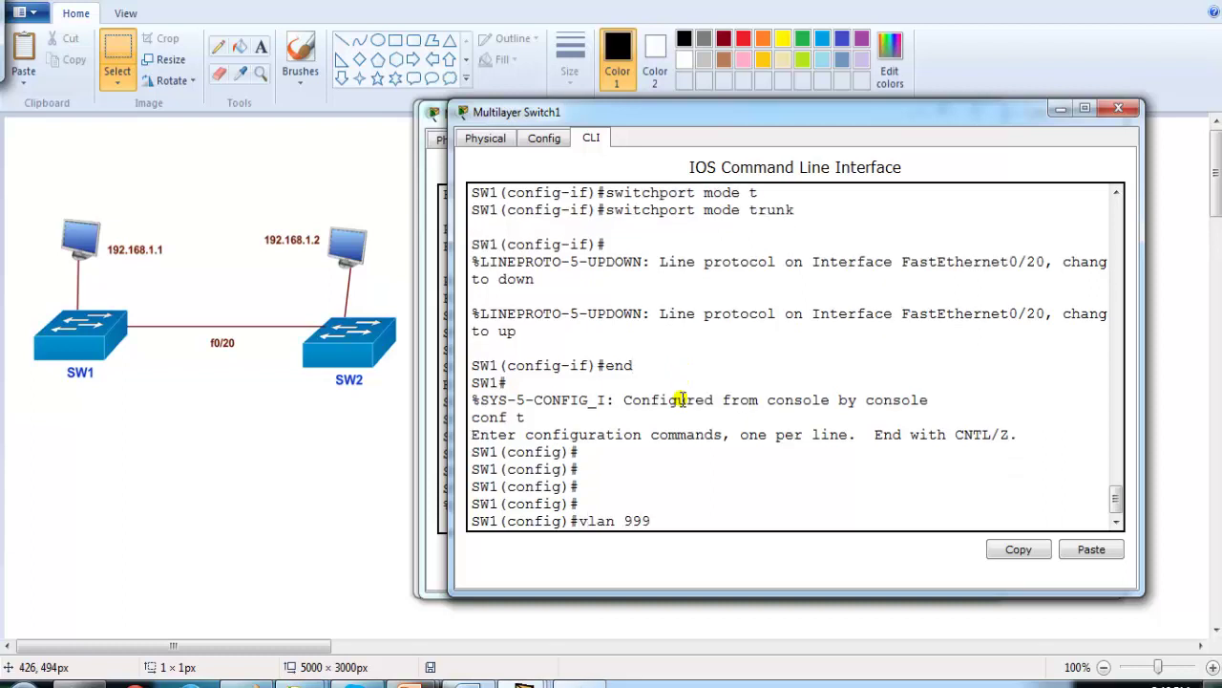
type("9")
key("Return")
type("exit")
key("Return")
type("int f0/20")
key("Return")
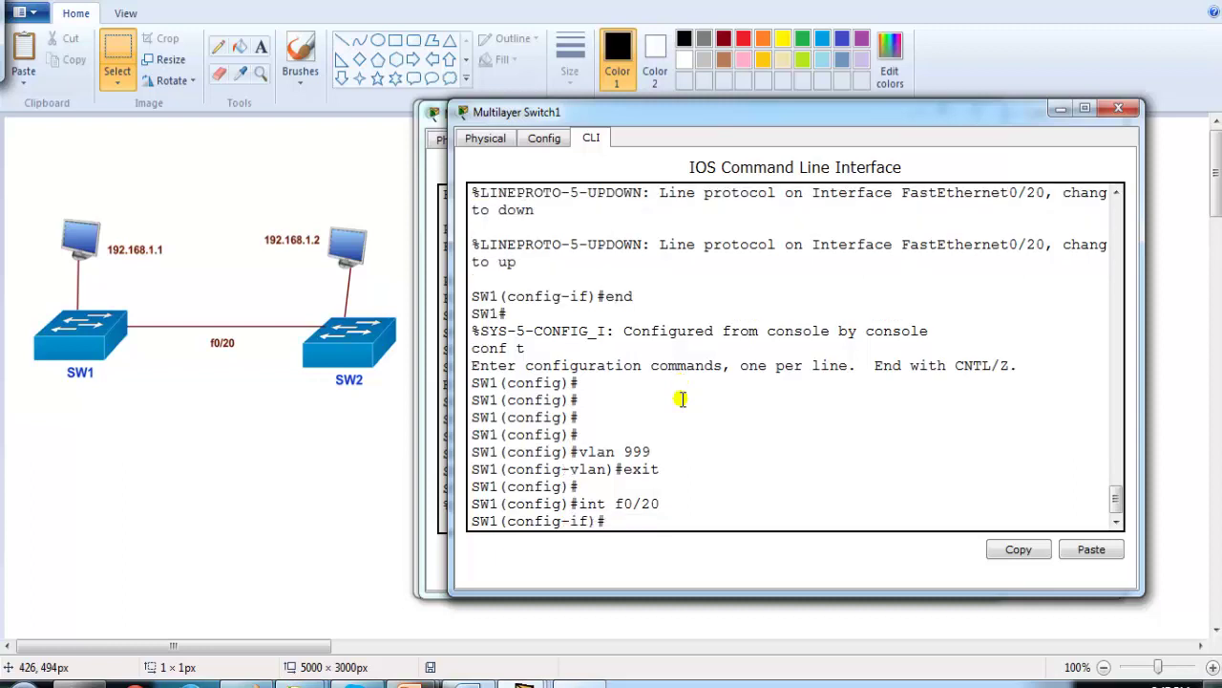
type("sw")
key("Tab")
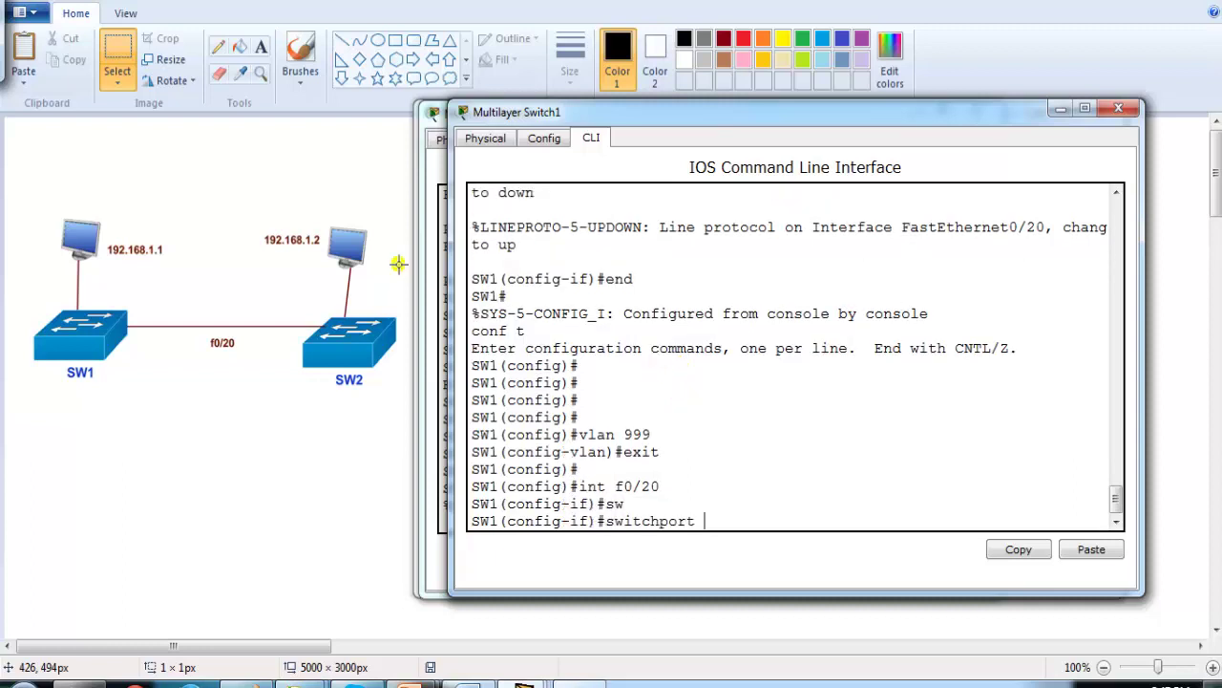
- Create VLANs 99 and 999 on SW2 and exit configuration mode
left_click(429, 144)
key("Return")
type("conf t")
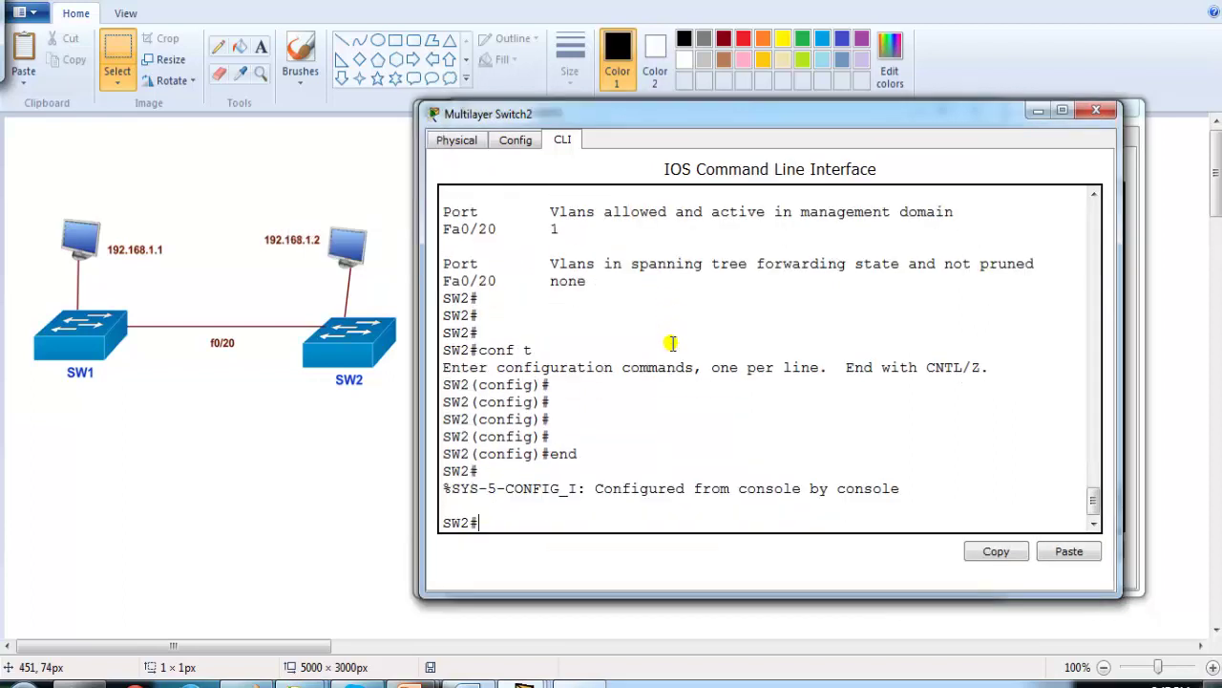
key("Return")
type("vlan")
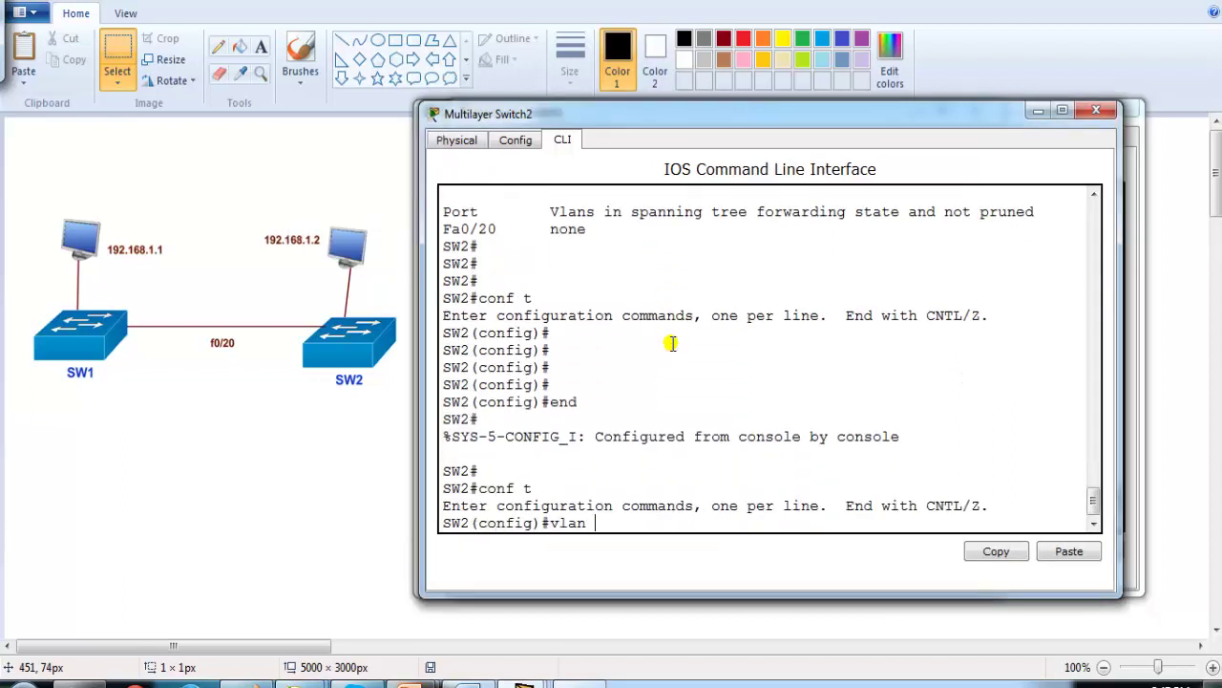
type(" 99")
key("Return")
key("Up")
type("9")
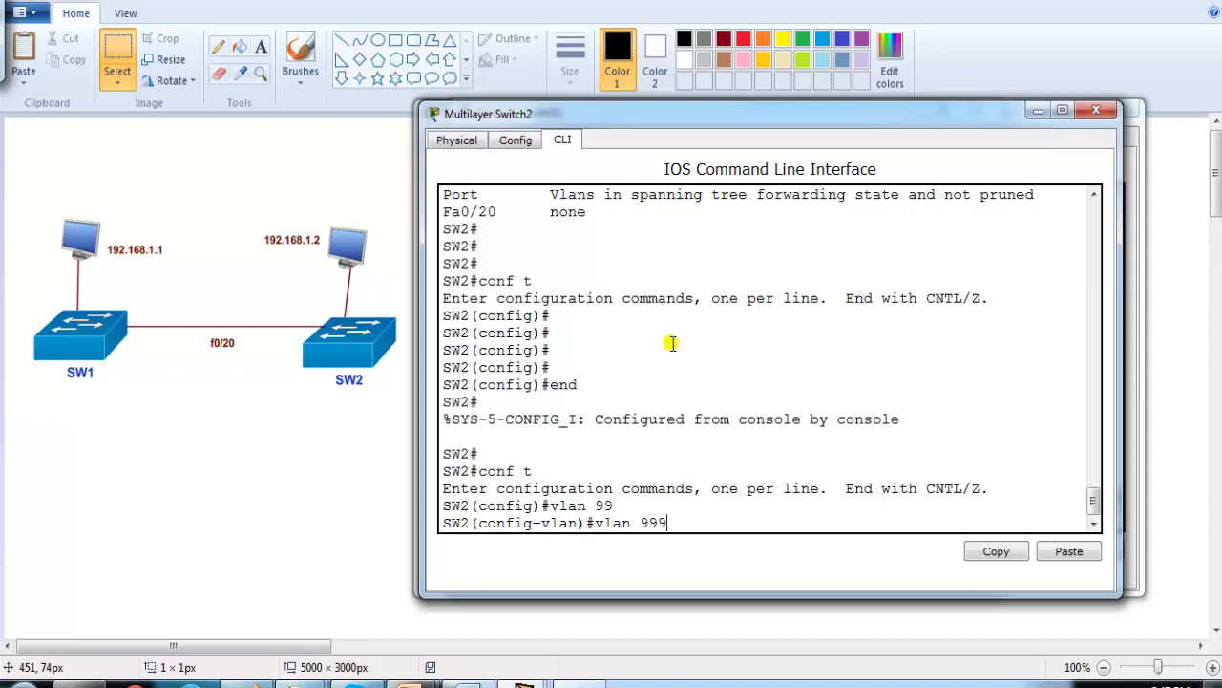
key("Return")
key("Return")
type("end")
key("Return")
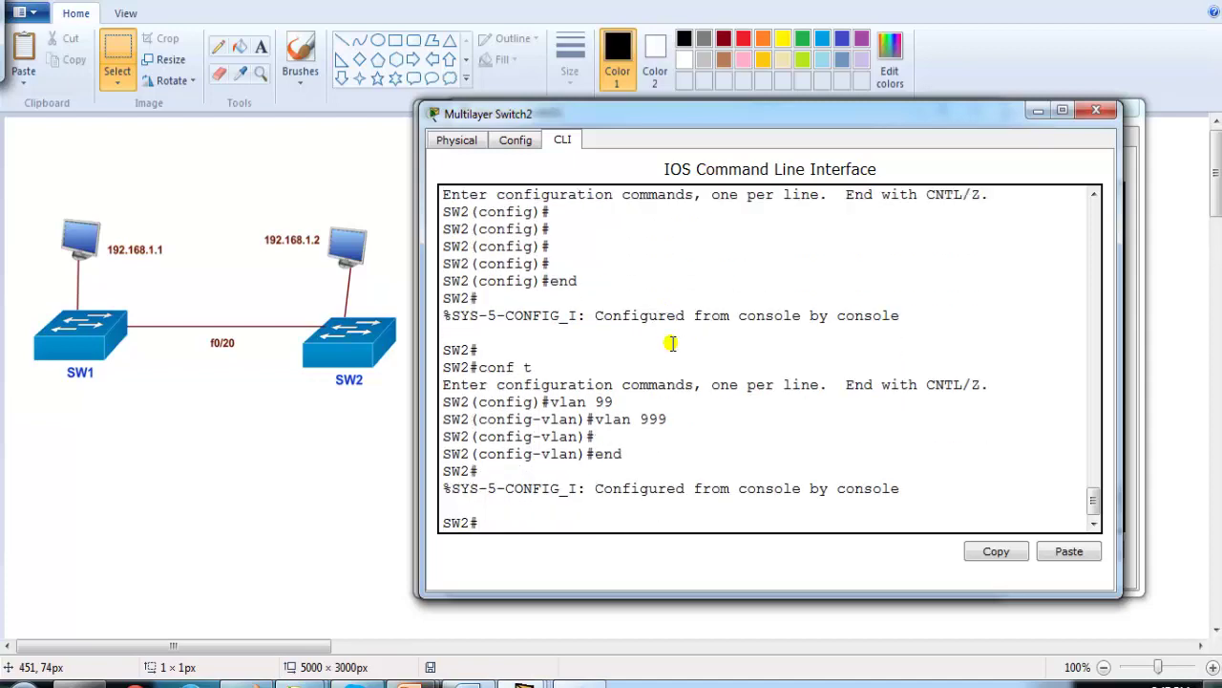
left_click_drag(650, 121, 686, 183)
left_click(666, 109)
- Set switchport trunk native vlan 999 on SW1's f0/20
left_click_drag(666, 109, 661, 60)
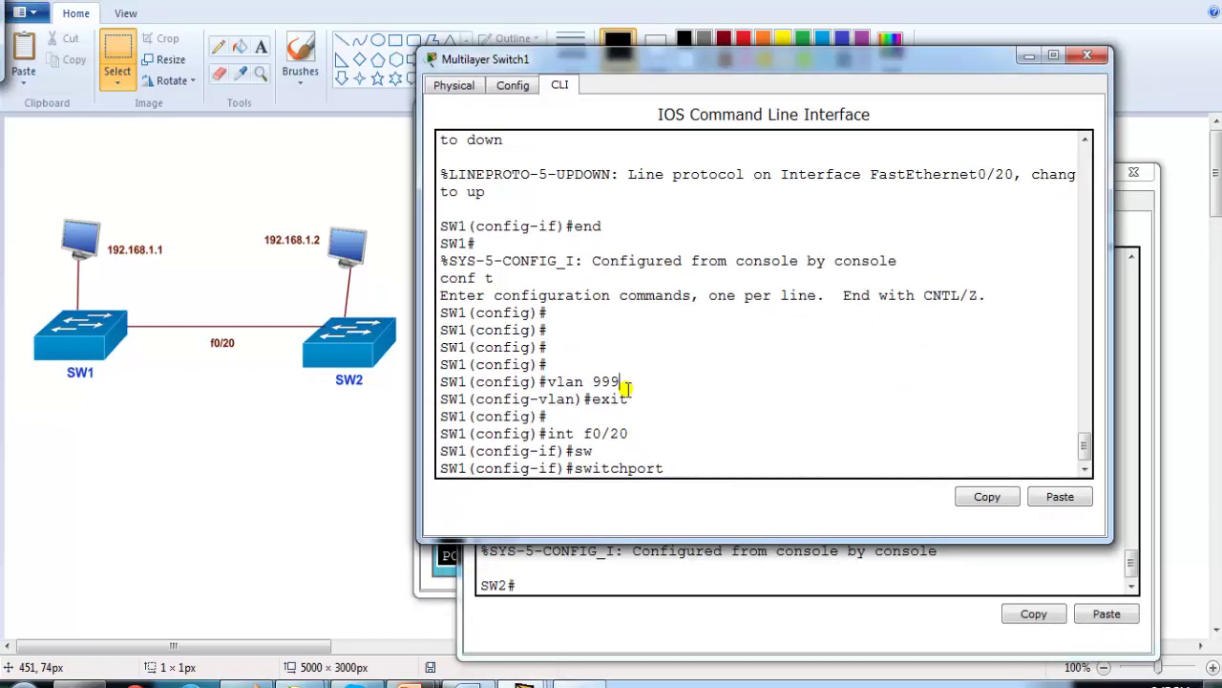
type("t")
key("Tab")
type("na")
key("Tab")
type("?vlan ?")
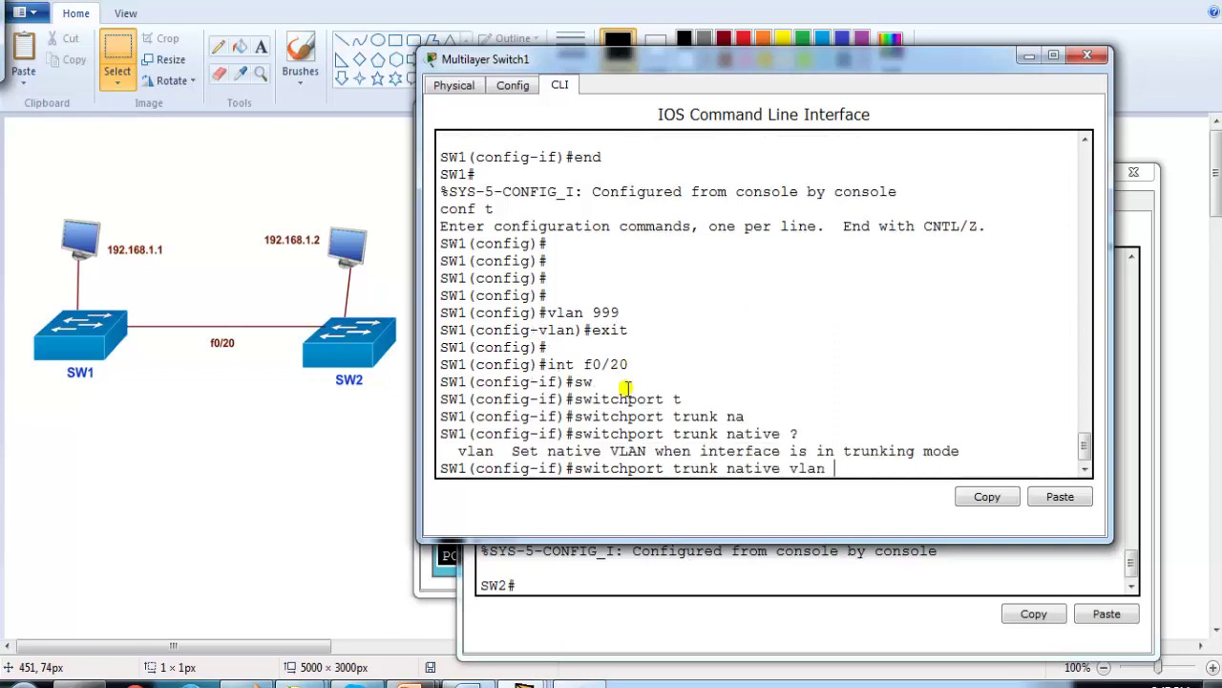
type("999")
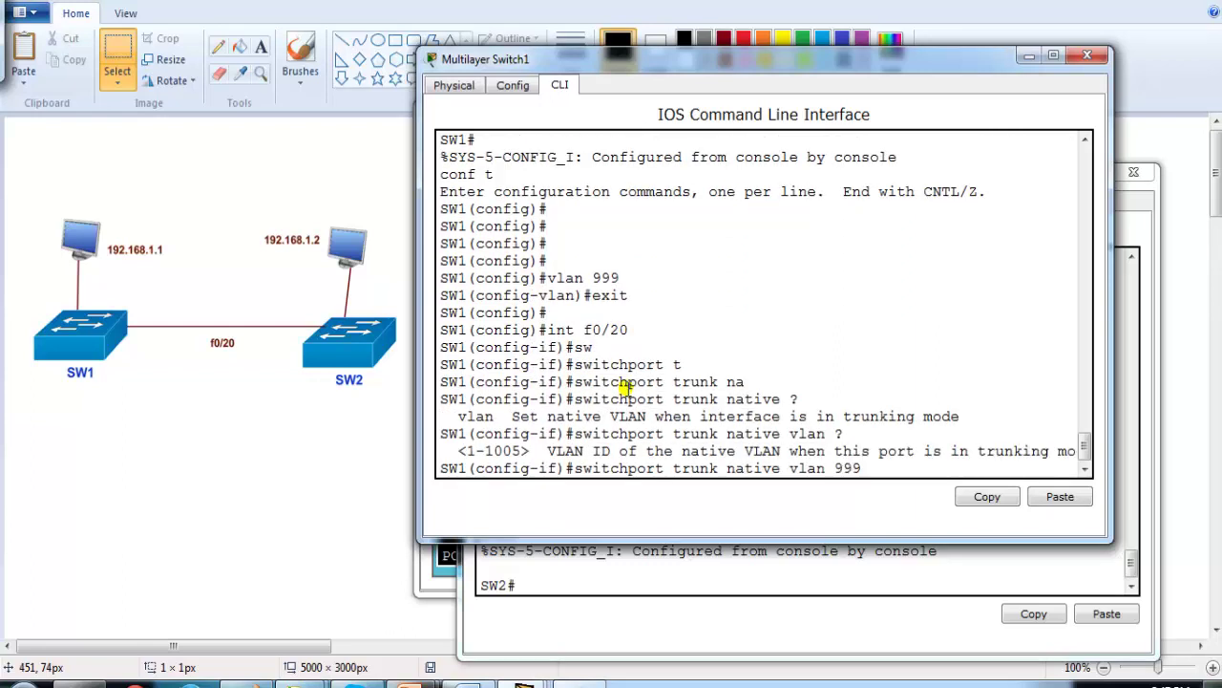
key("Return")
key("Return")
type("end")
key("Return")
key("Return")
key("Return")
key("Return")
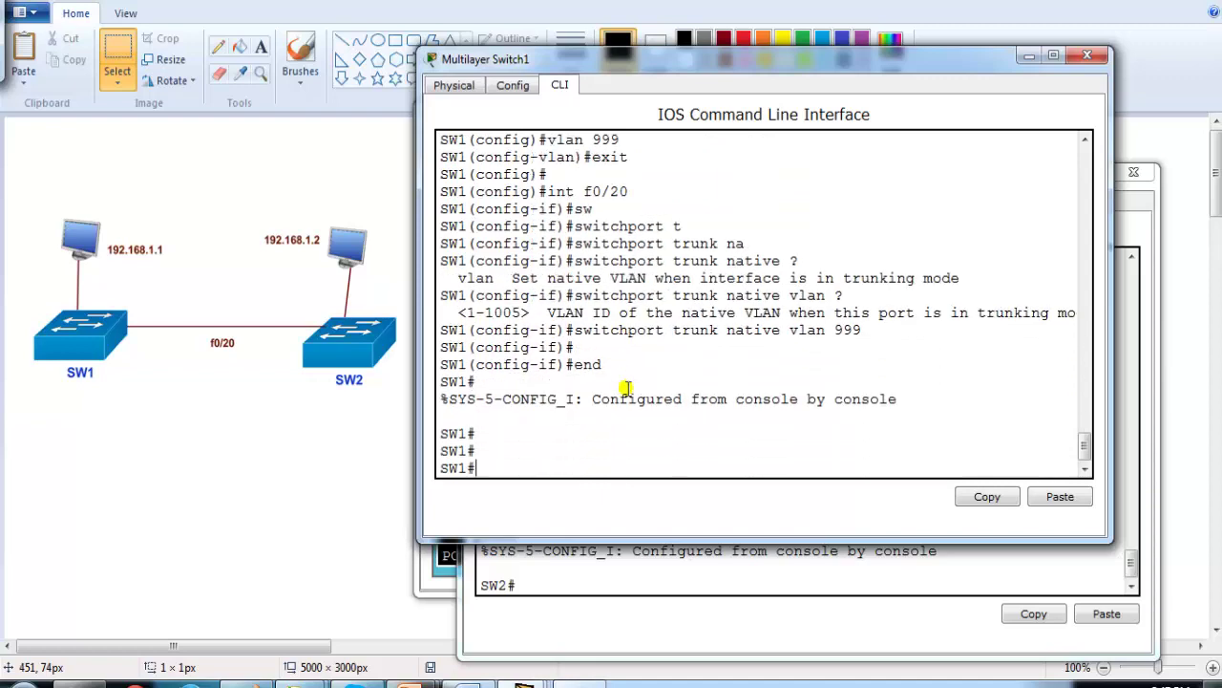
- Rearrange the console windows with SW2's command line in front
left_click(633, 551)
left_click_drag(668, 53, 655, 28)
left_click(631, 533)
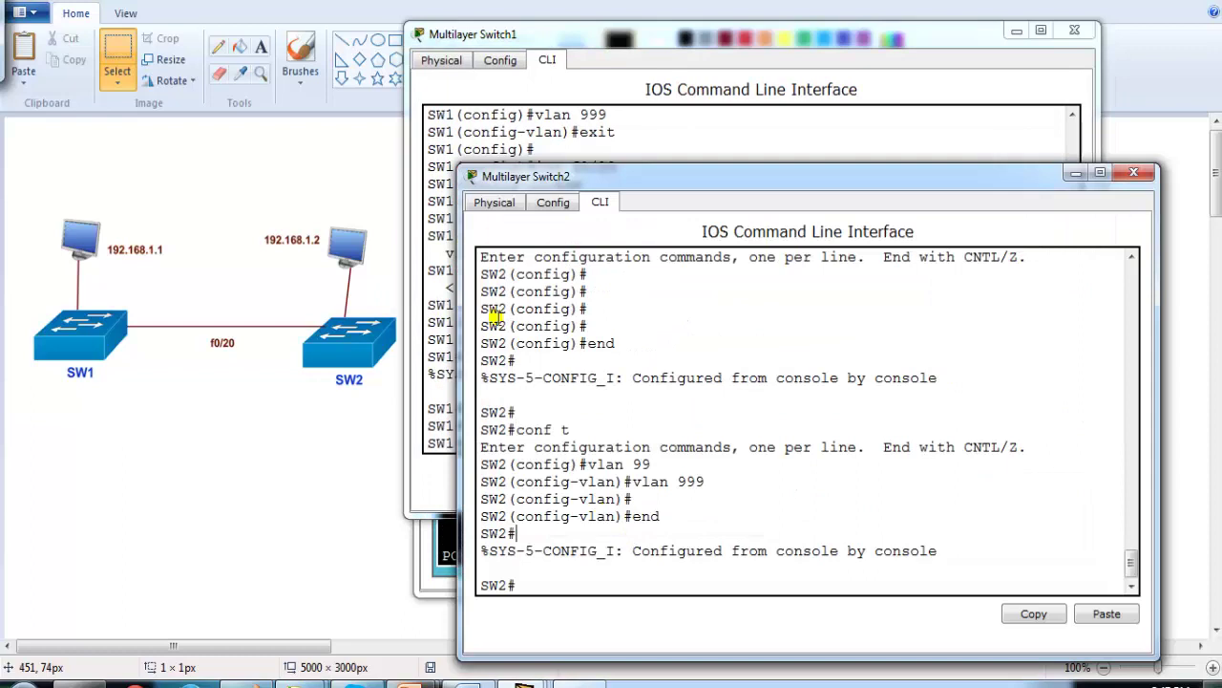
- Review SW2's console messages about the received BPDU error and the native VLAN mismatch
key("Return")
key("Return")
type("sh")
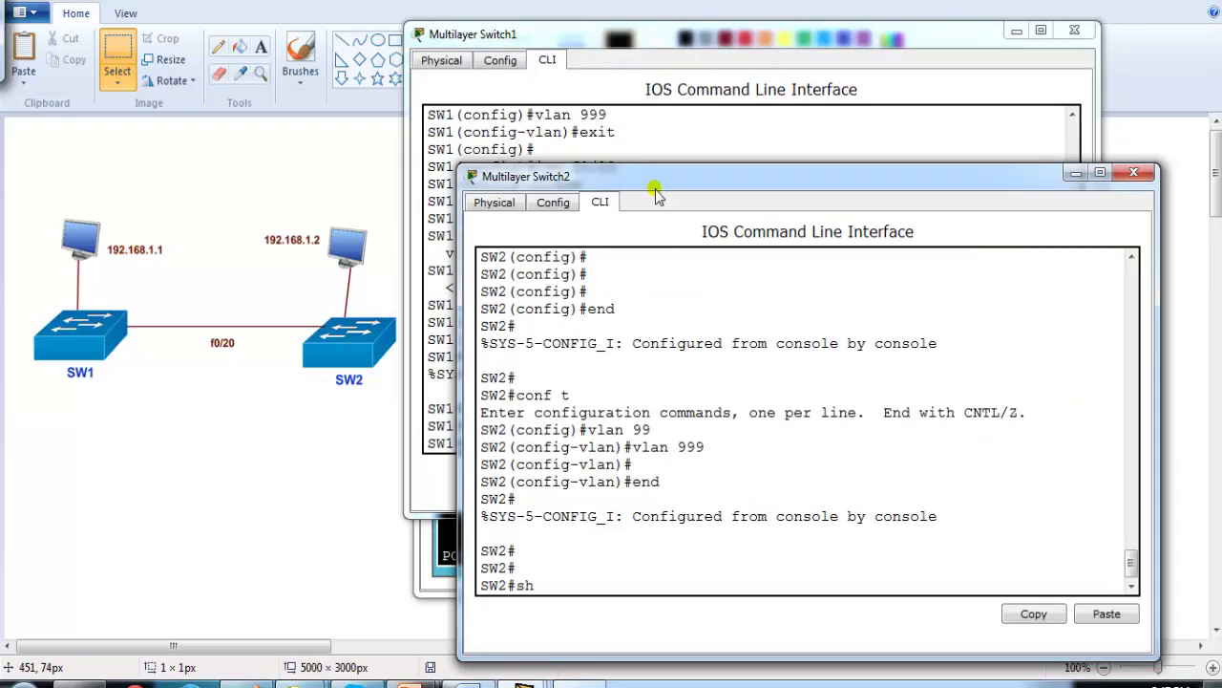
left_click(655, 153)
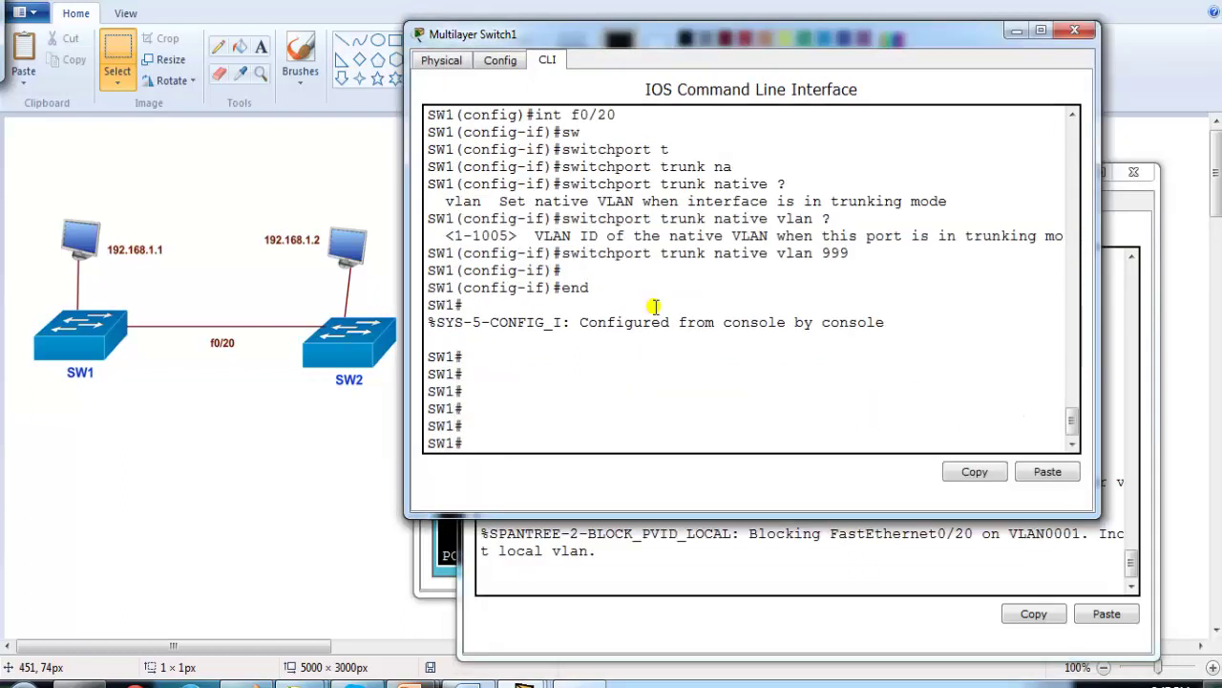
left_click(611, 573)
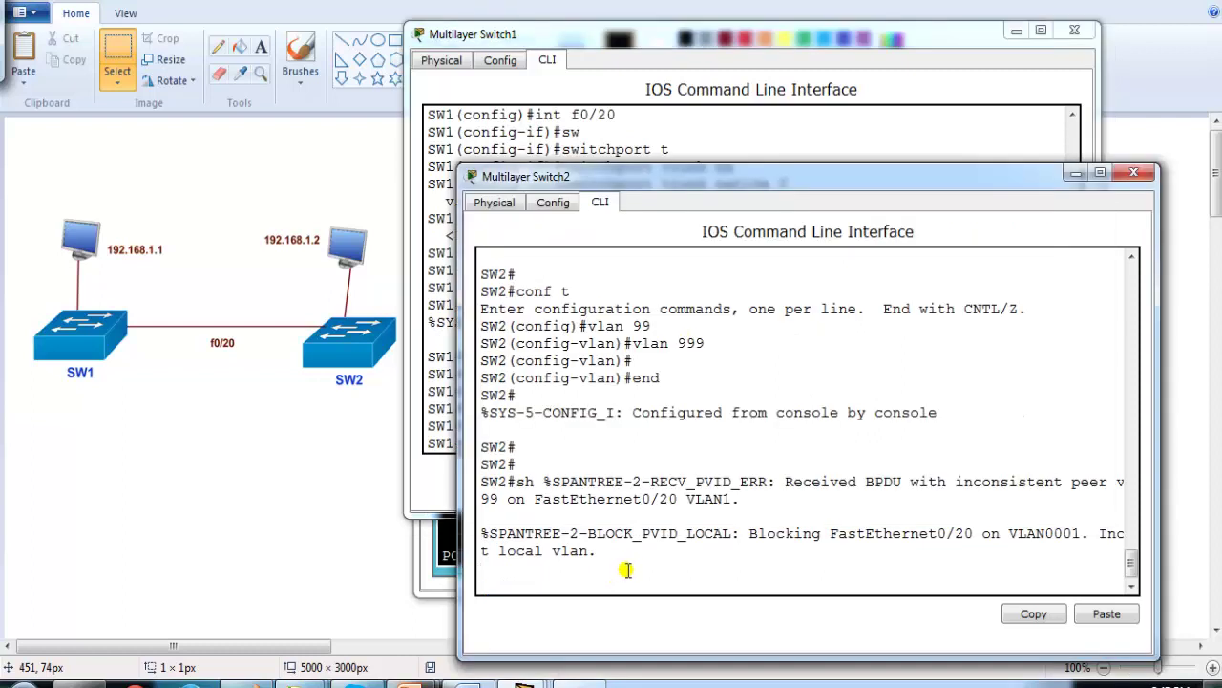
left_click_drag(785, 481, 970, 489)
left_click_drag(562, 551, 697, 544)
left_click(726, 544)
- Run show spanning-tree on SW2, revealing f0/20 in the blocked state
key("Return")
type("sh sps")
key("Return")
type("sh spanning-tree")
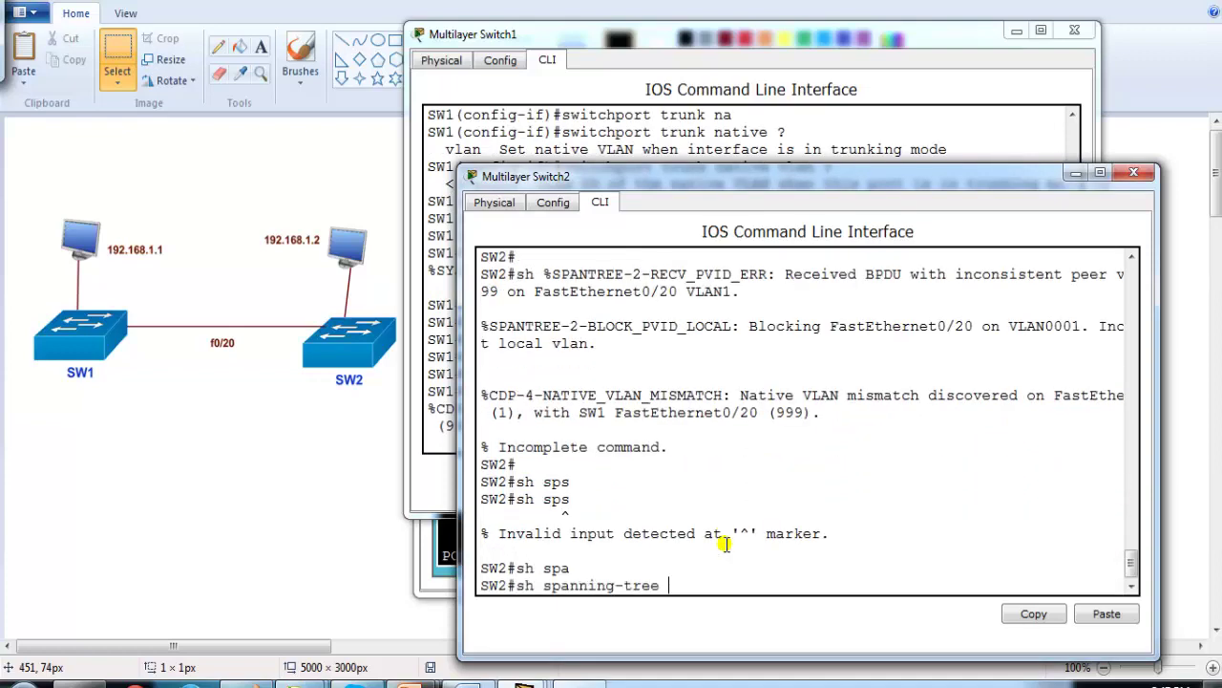
key("Return")
key("space")
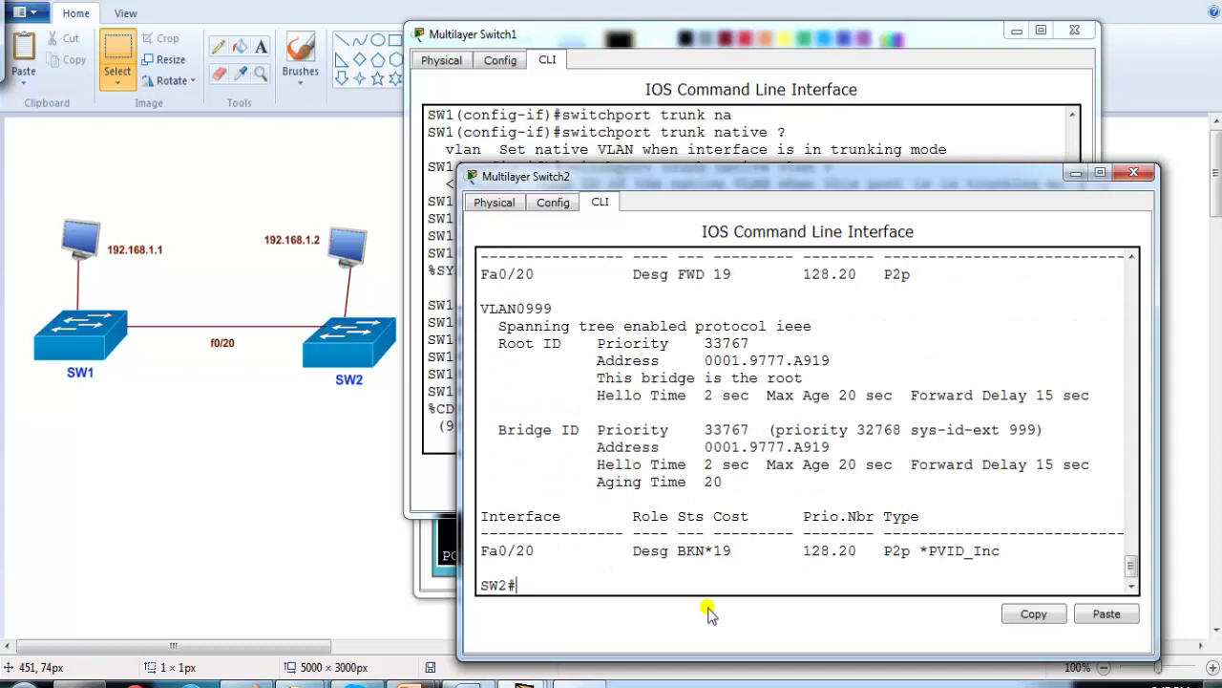
left_click_drag(622, 550, 711, 551)
left_click(740, 550)
- Run show interfaces trunk on SW2, showing f0/20 with native VLAN 1
type("sh int")
key("Tab")
key("BackSpace")
key("BackSpace")
key("BackSpace")
key("BackSpace")
key("BackSpace")
key("BackSpace")
key("BackSpace")
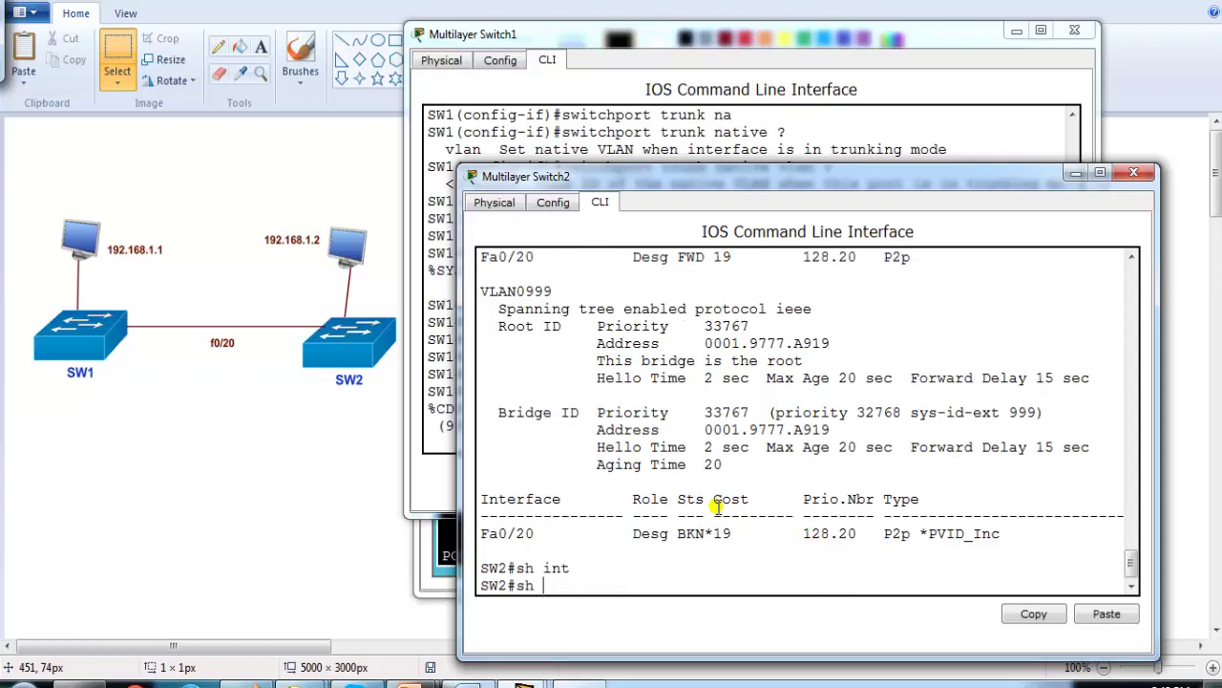
type("nt")
key("Tab")
type("tru")
key("Tab")
key("Return")
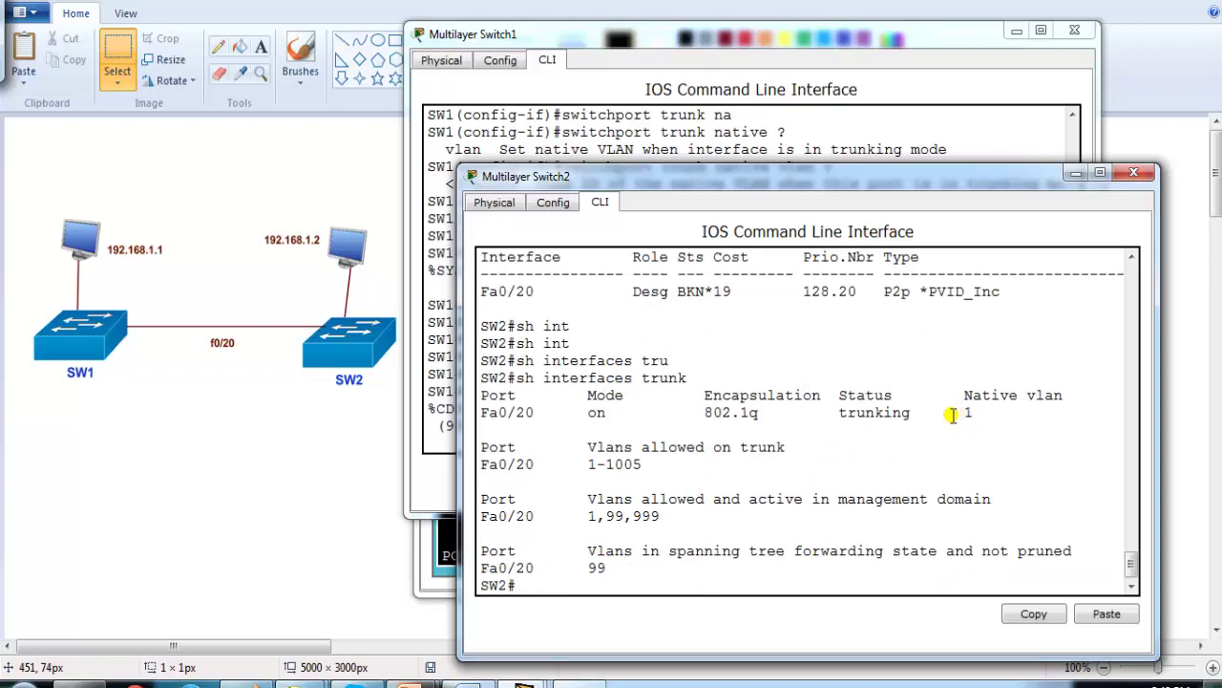
left_click(785, 153)
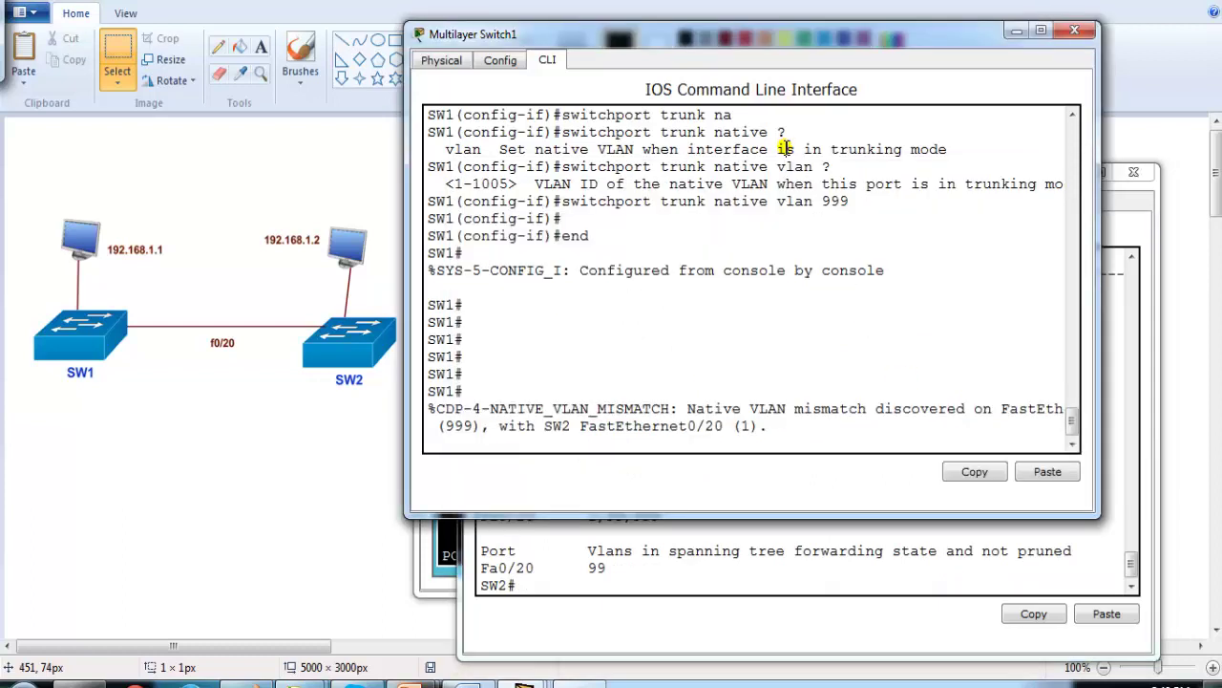
- Run show interfaces trunk on SW1, confirming f0/20 uses native VLAN 999
type("sh int")
key("Tab")
type("tu")
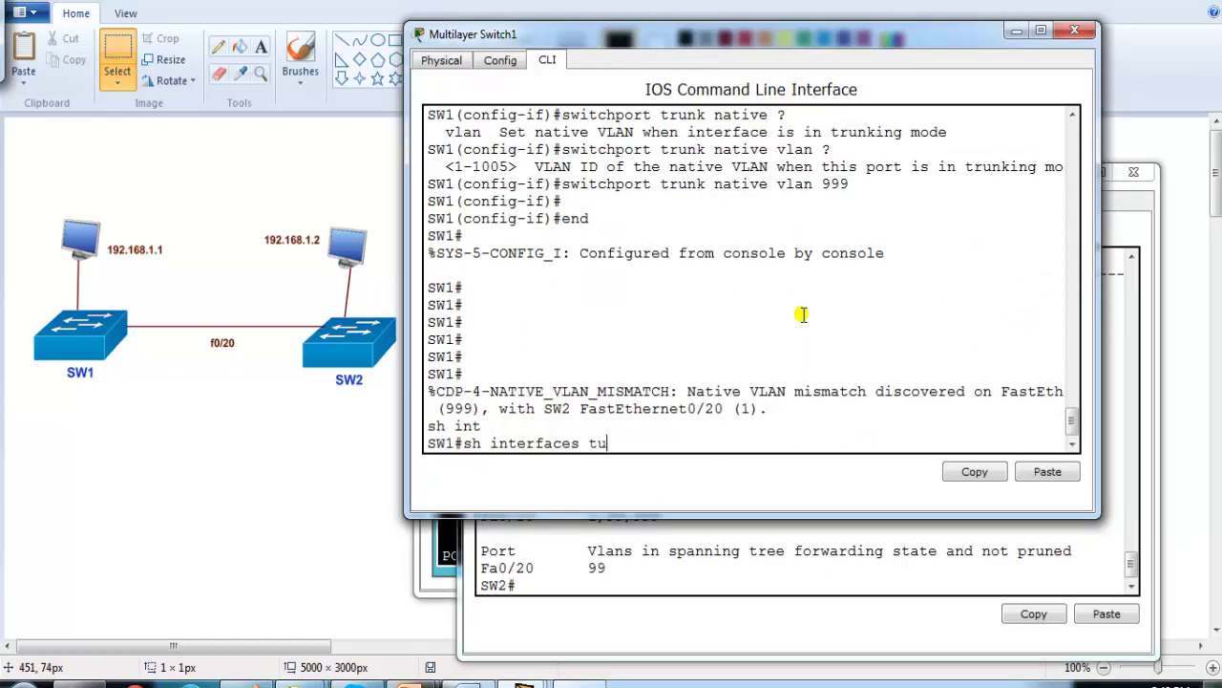
key("Tab")
key("BackSpace")
key("BackSpace")
key("BackSpace")
key("BackSpace")
key("BackSpace")
type("ru")
key("Tab")
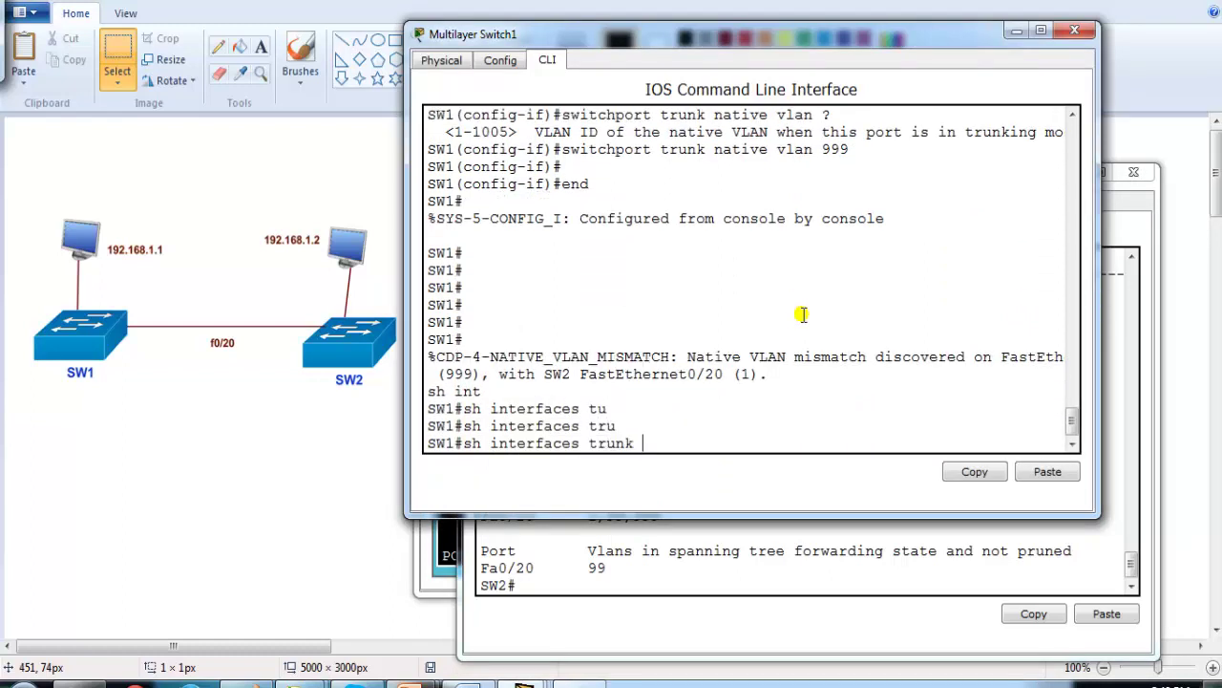
key("Return")
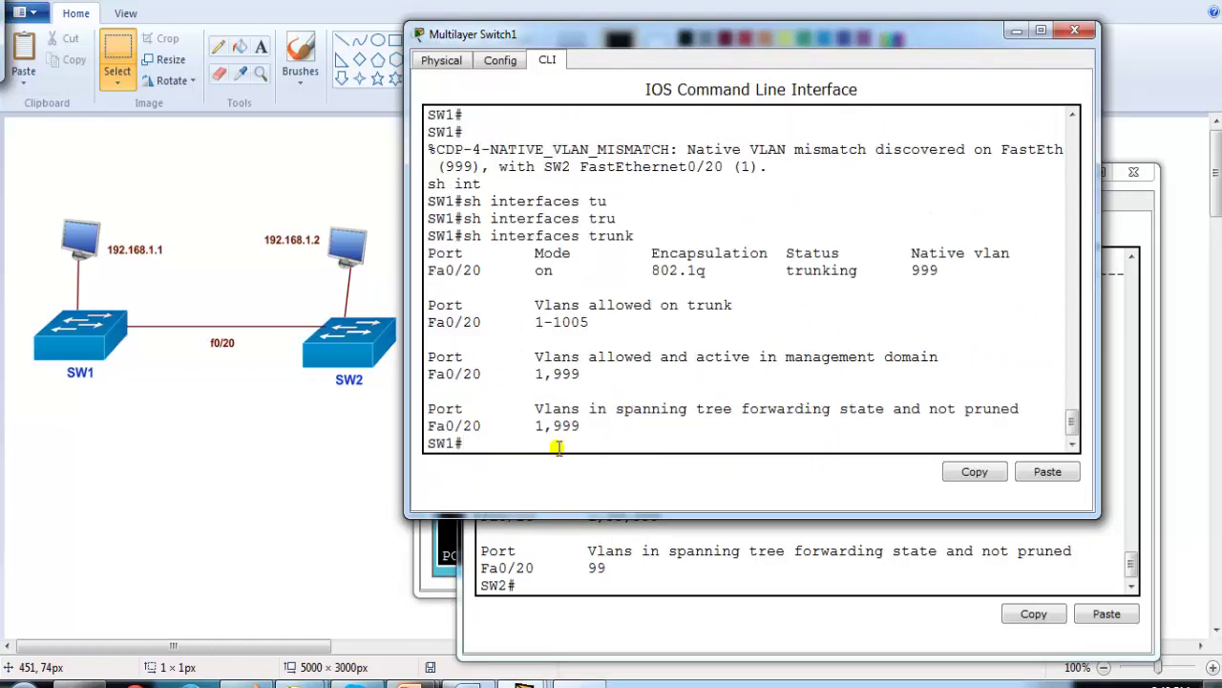
- Run show spanning-tree on SW2, showing Fa0/20 as PVID-inconsistent in VLAN 999
left_click(498, 534)
type("sh span")
key("Return")
key("space")
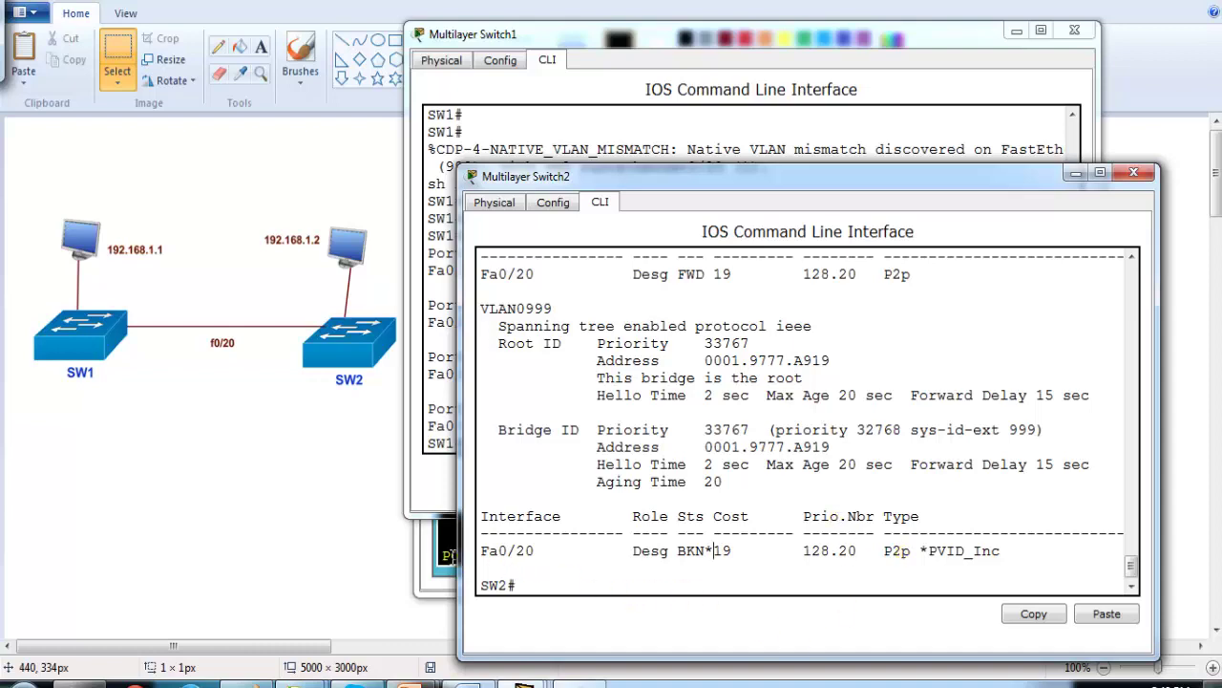
left_click(443, 546)
key("Return")
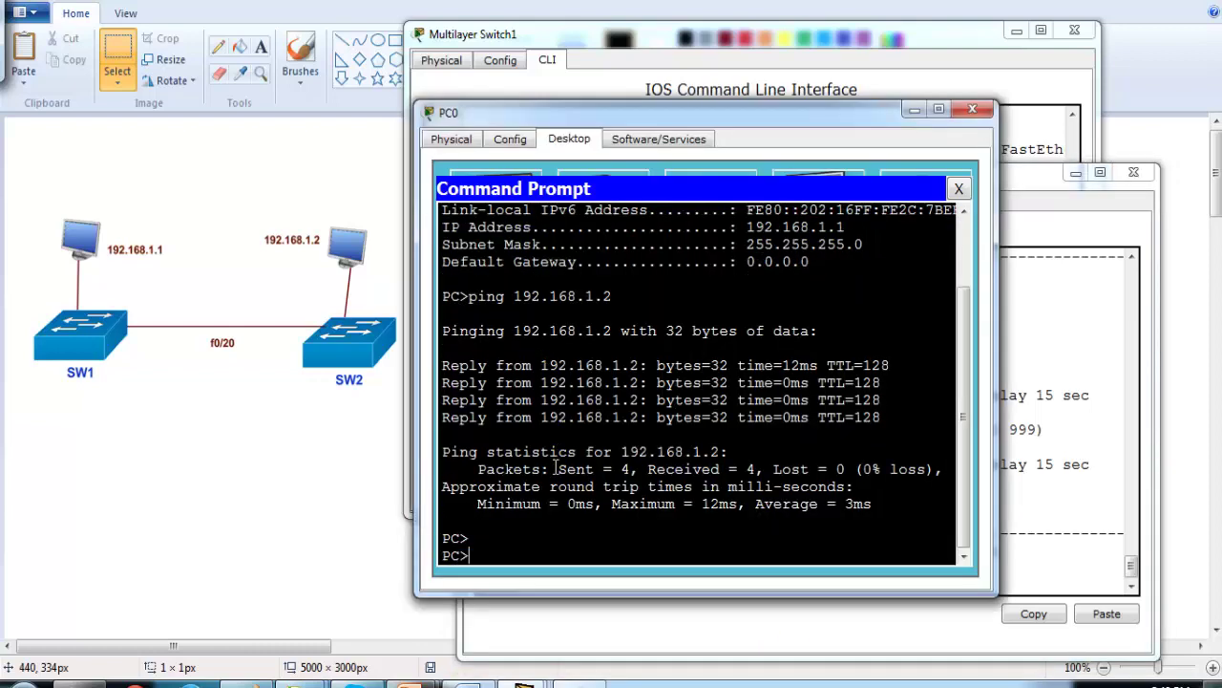
key("Up")
key("Return")
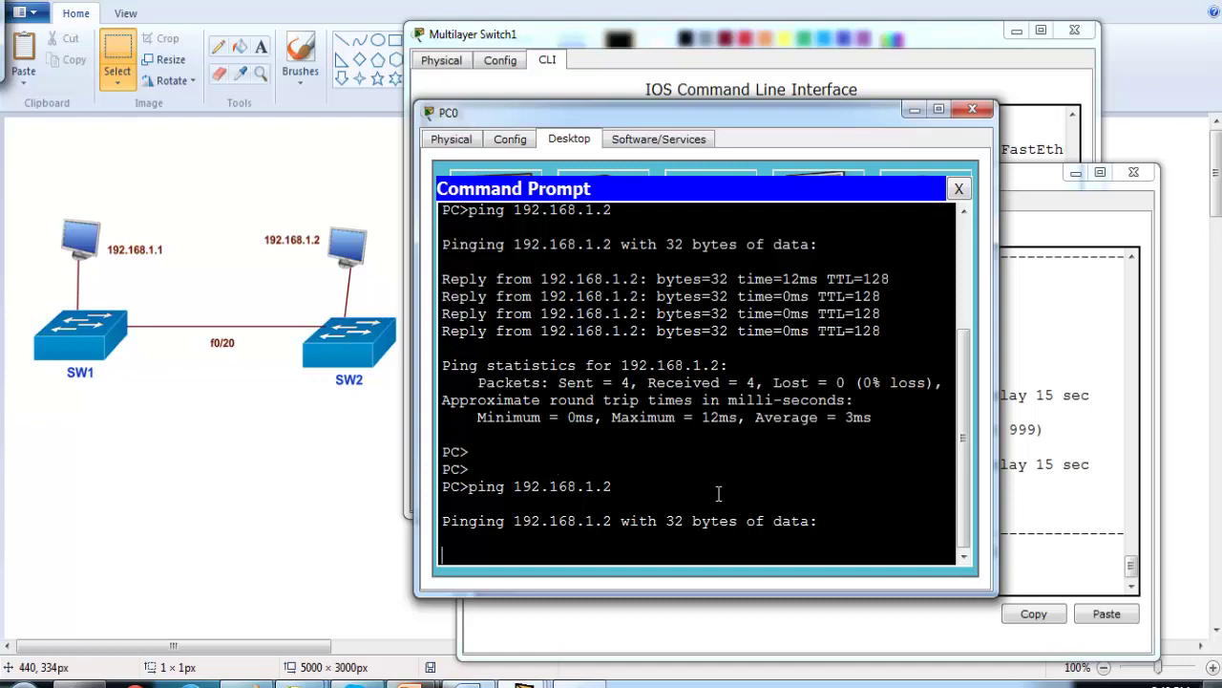
left_click(1034, 408)
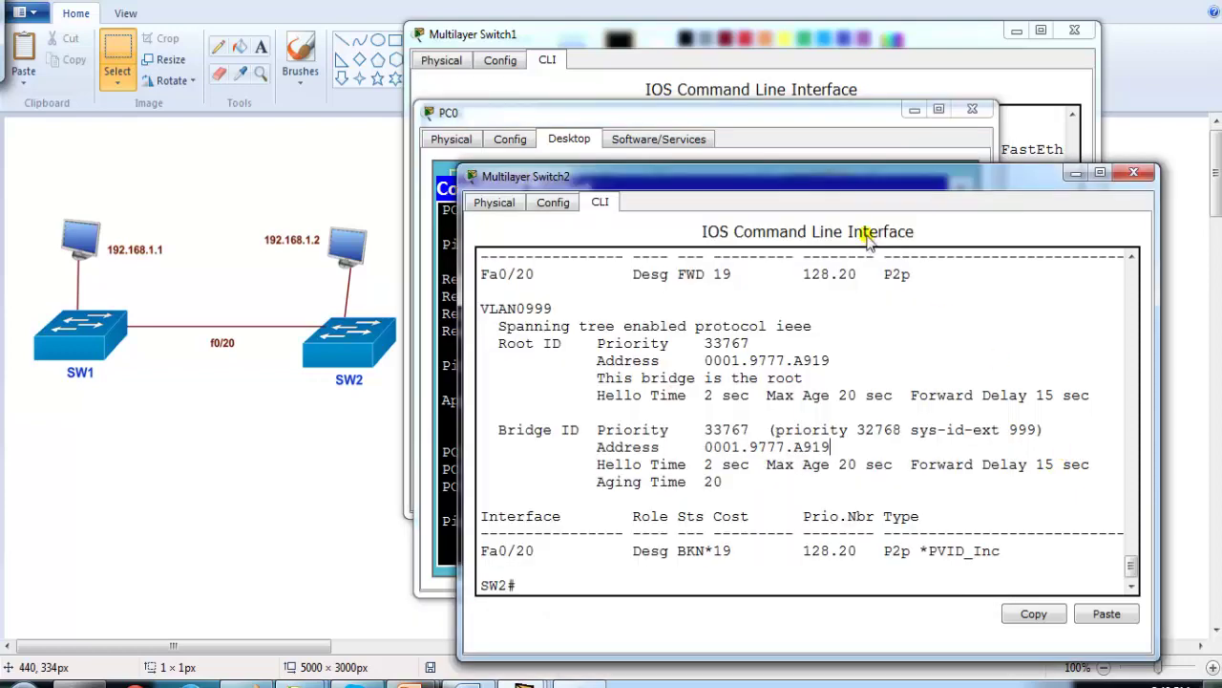
left_click(729, 61)
left_click(731, 552)
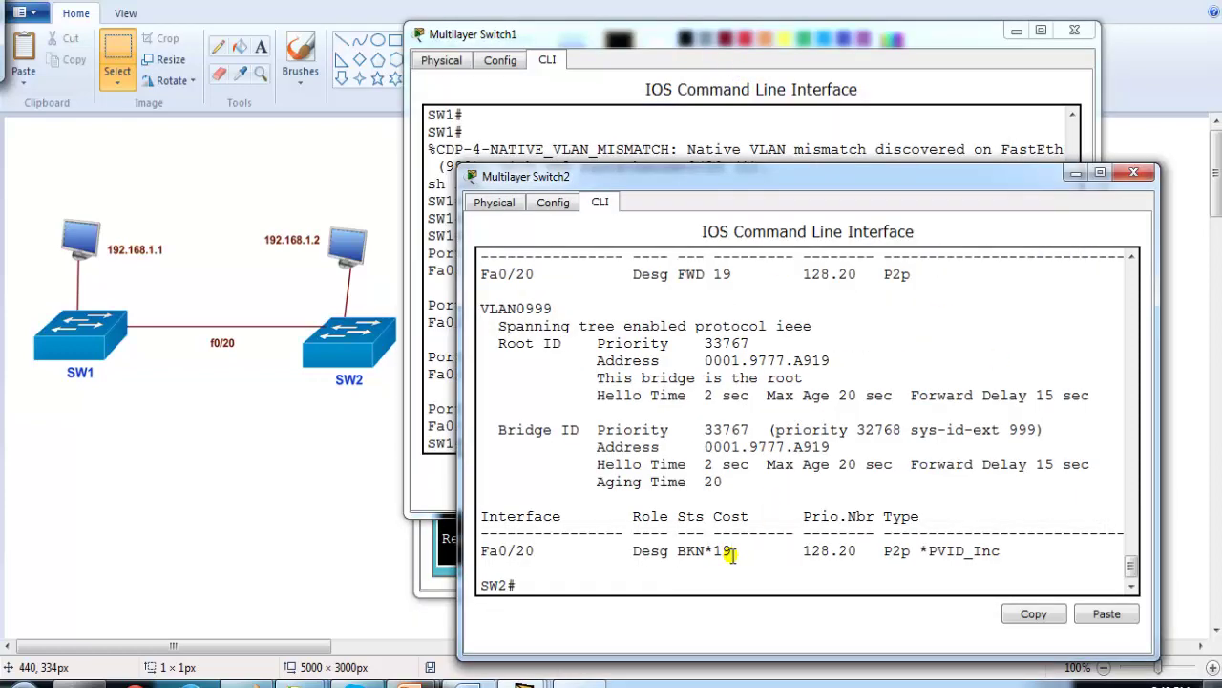
- Enter interface f0/20 configuration on SW2 and try an incomplete native 999 command
key("Return")
key("Return")
type("conf t")
key("Return")
key("Return")
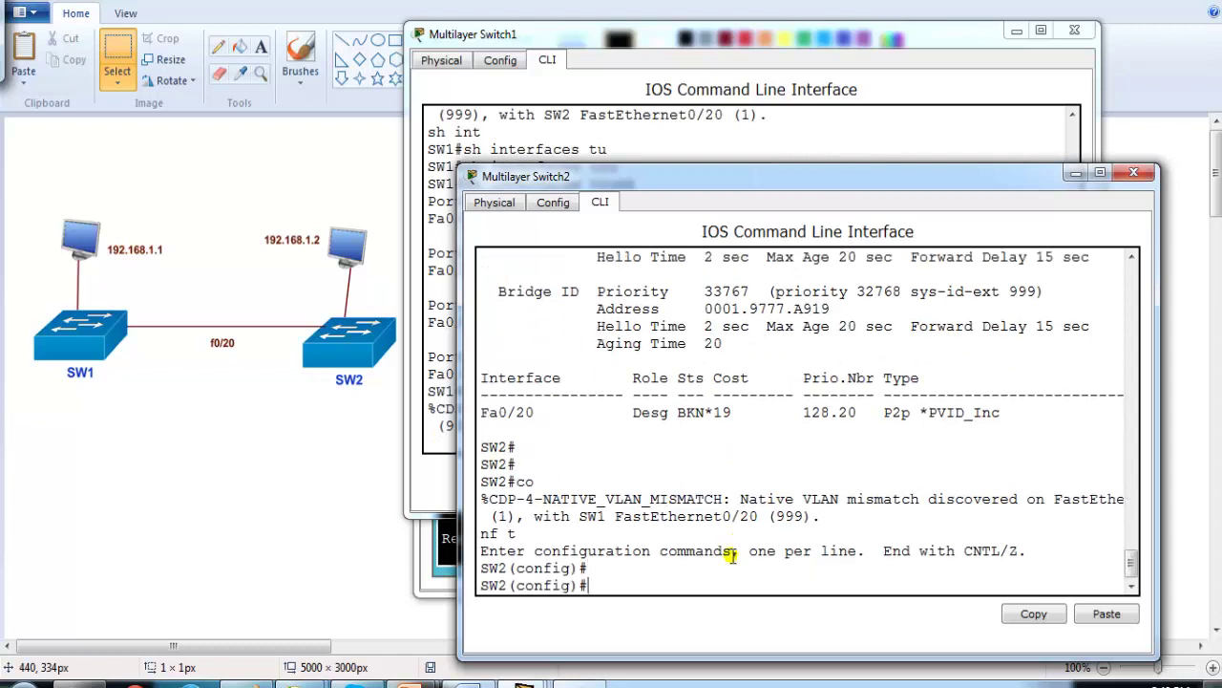
type("int f0/20")
key("Return")
type("sw")
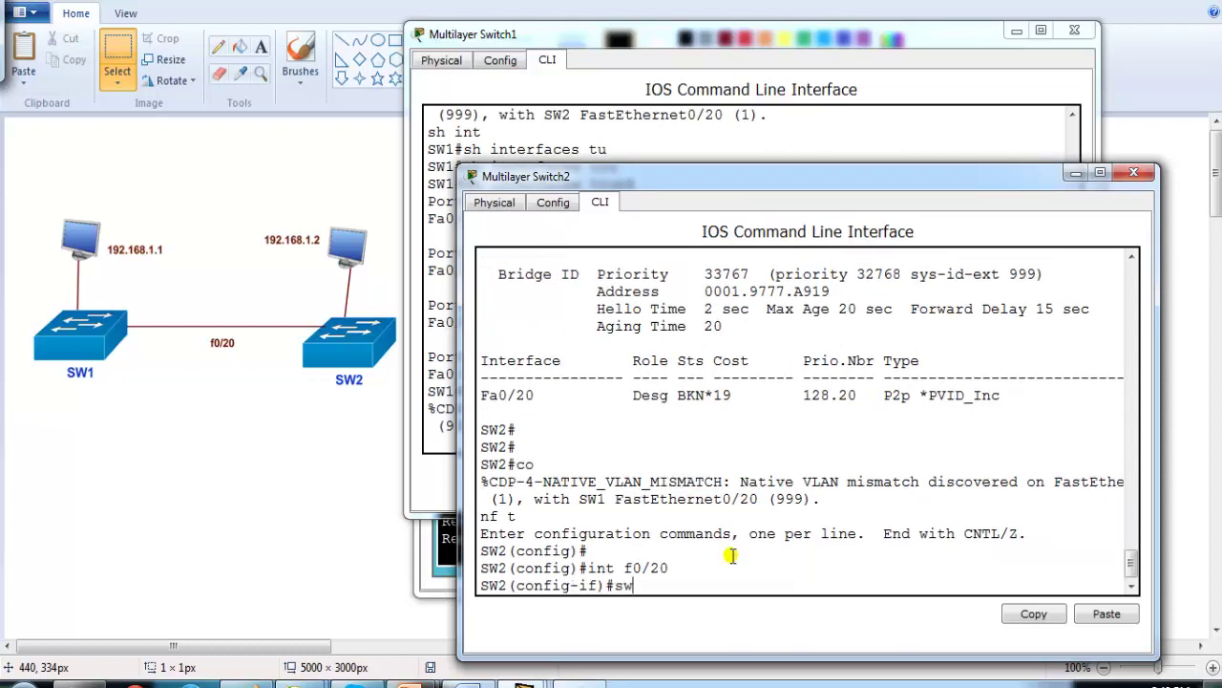
key("Tab")
type("t")
key("Tab")
type("native 99")
key("Tab")
type("999")
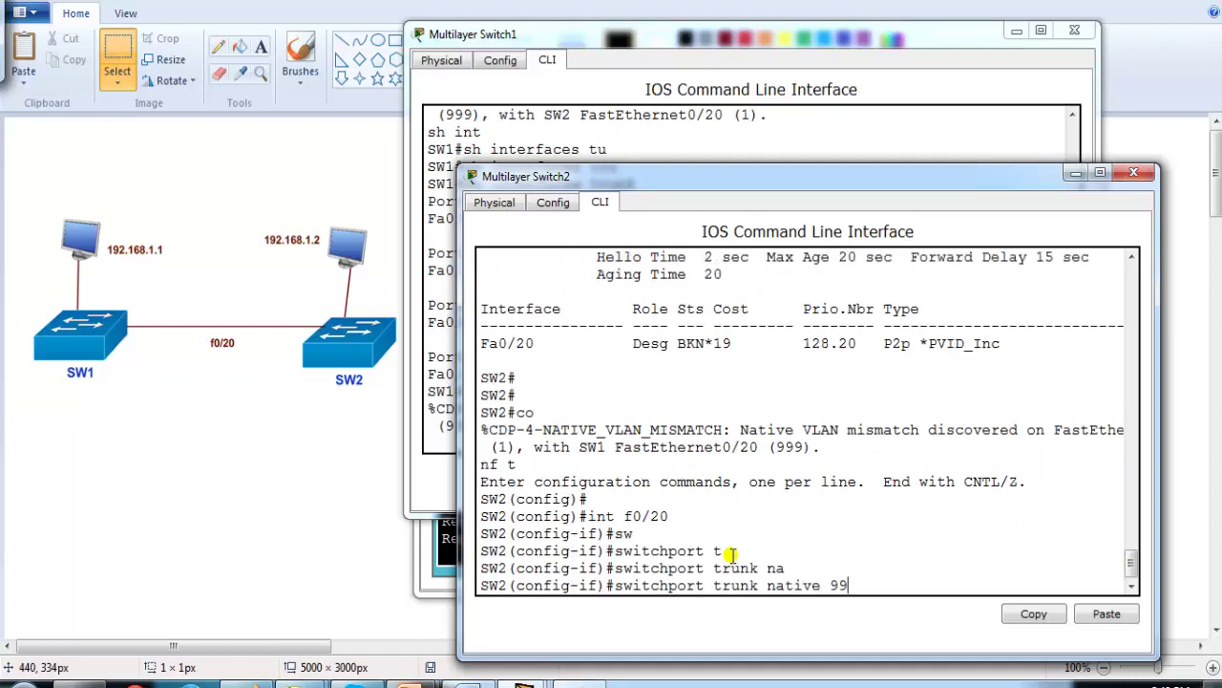
key("Return")
key("Return")
key("Up")
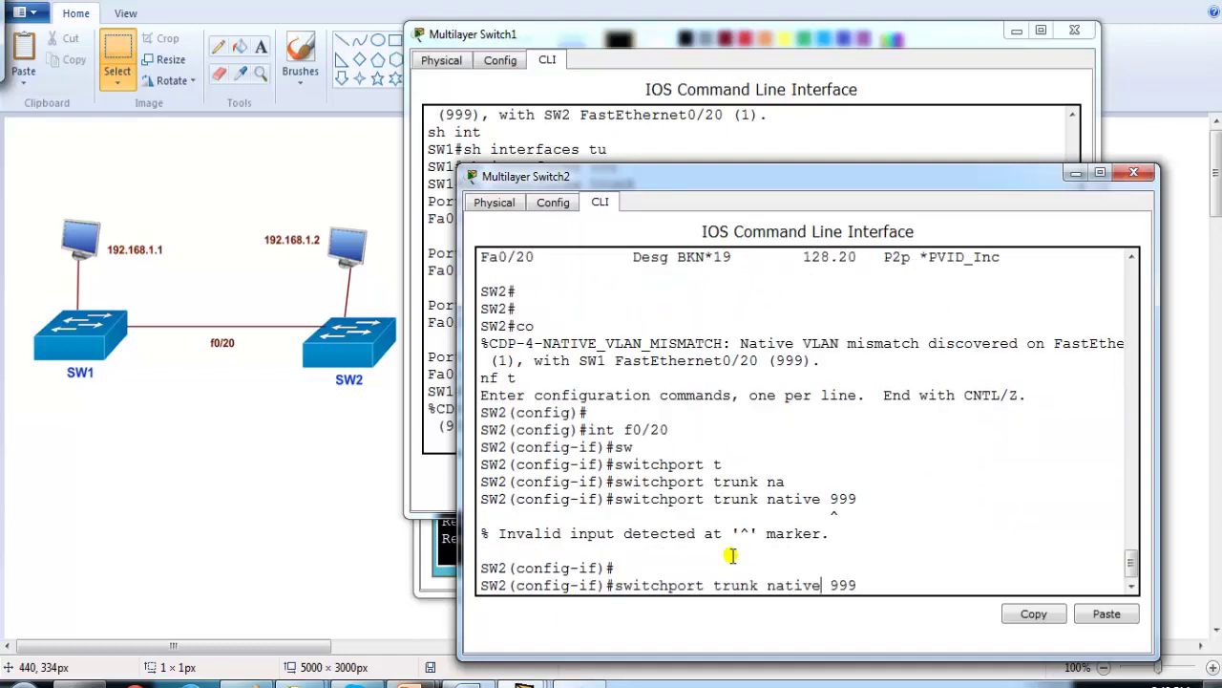
key("Return")
- Apply switchport trunk native vlan 999 to SW2's f0/20
type("sw")
key("Tab")
type("t")
key("Tab")
type("na")
key("Tab")
type("vlan ")
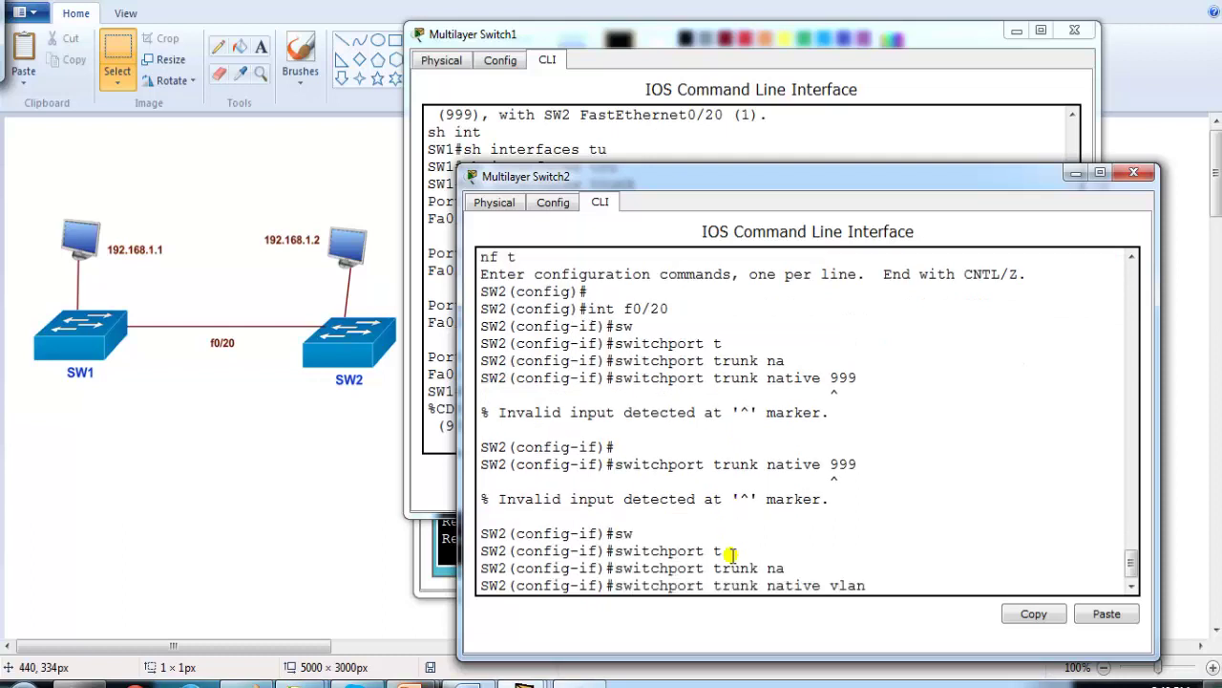
type("999")
key("Return")
key("Return")
- Exit configuration and confirm SW2's trunk table lists native VLAN 999
type("end")
key("Return")
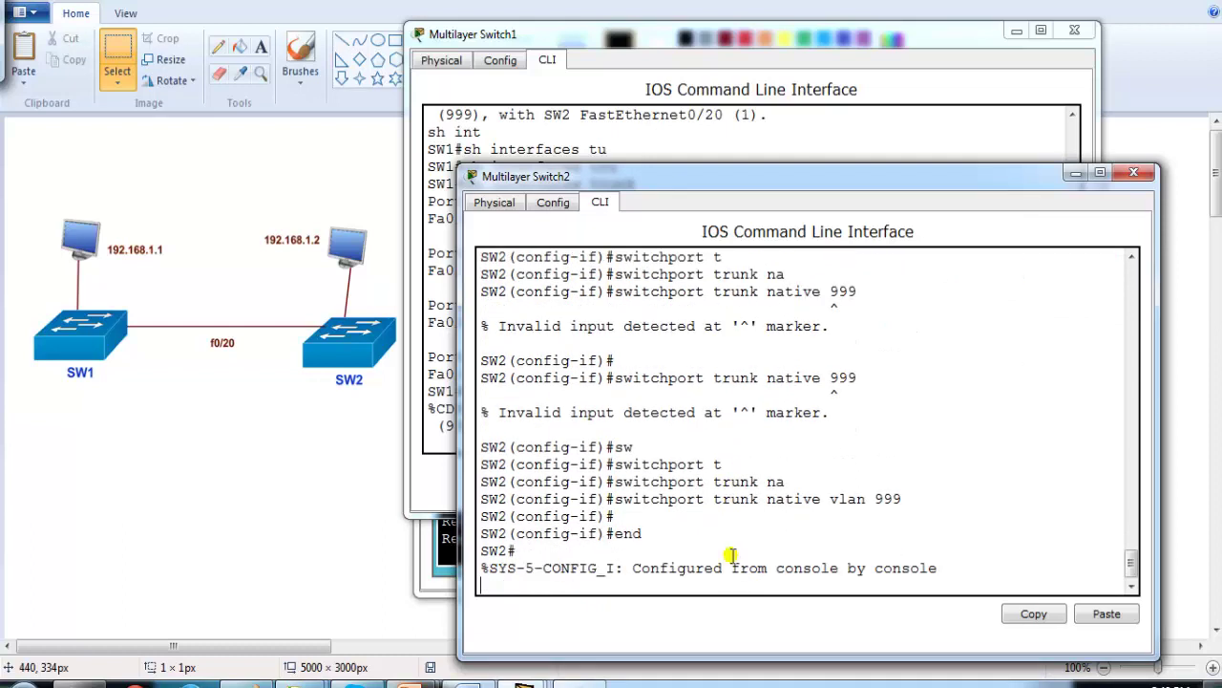
type("sh int")
key("Tab")
type("tr")
key("Tab")
key("Return")
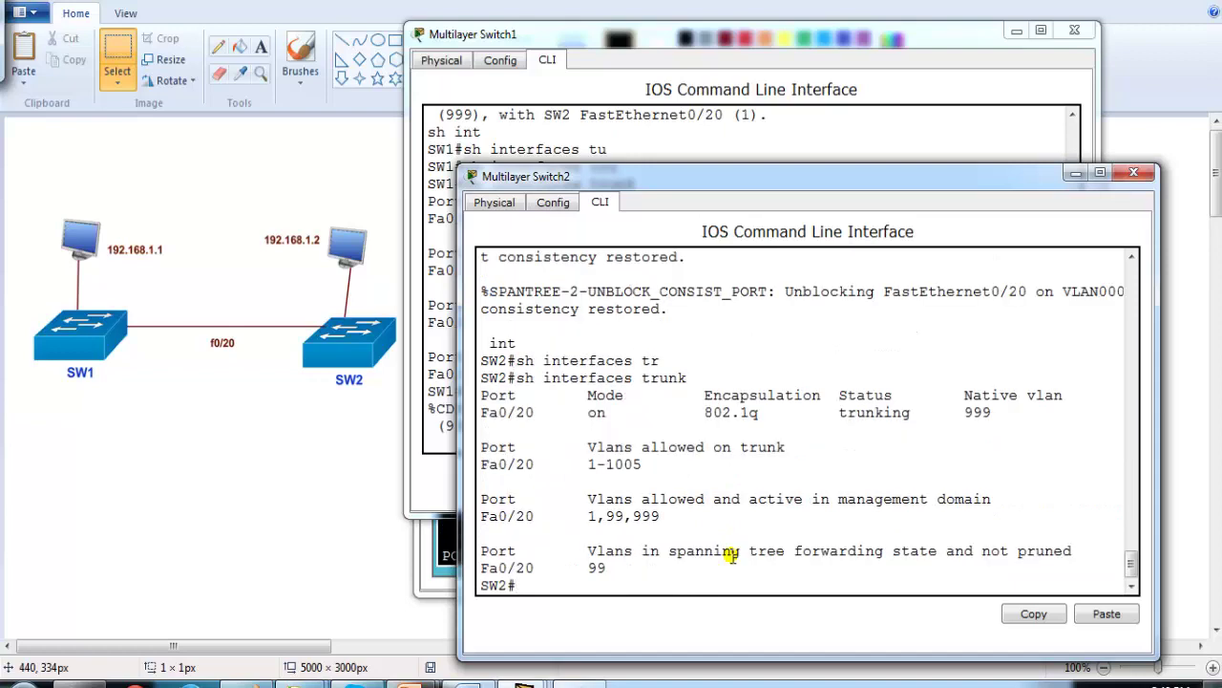
- Run show spanning-tree on SW2 to check Fa0/20's state in VLAN 999
key("Return")
key("Return")
key("Return")
type("sh spa")
key("Tab")
key("Return")
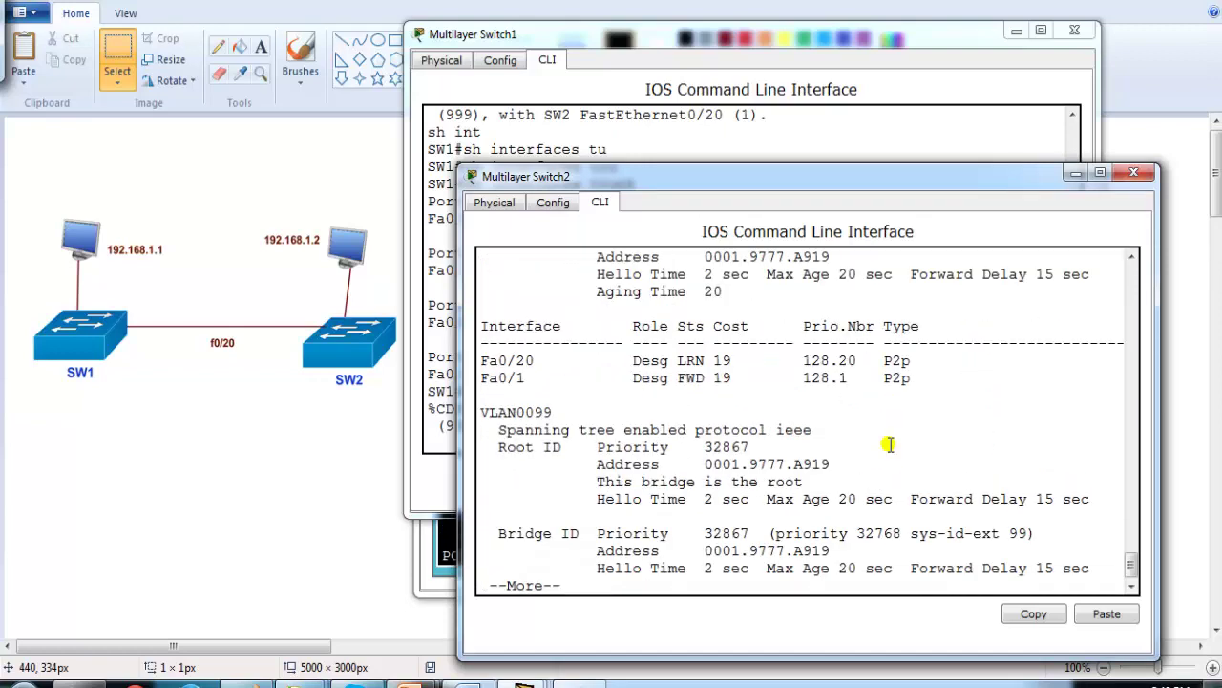
key("space")
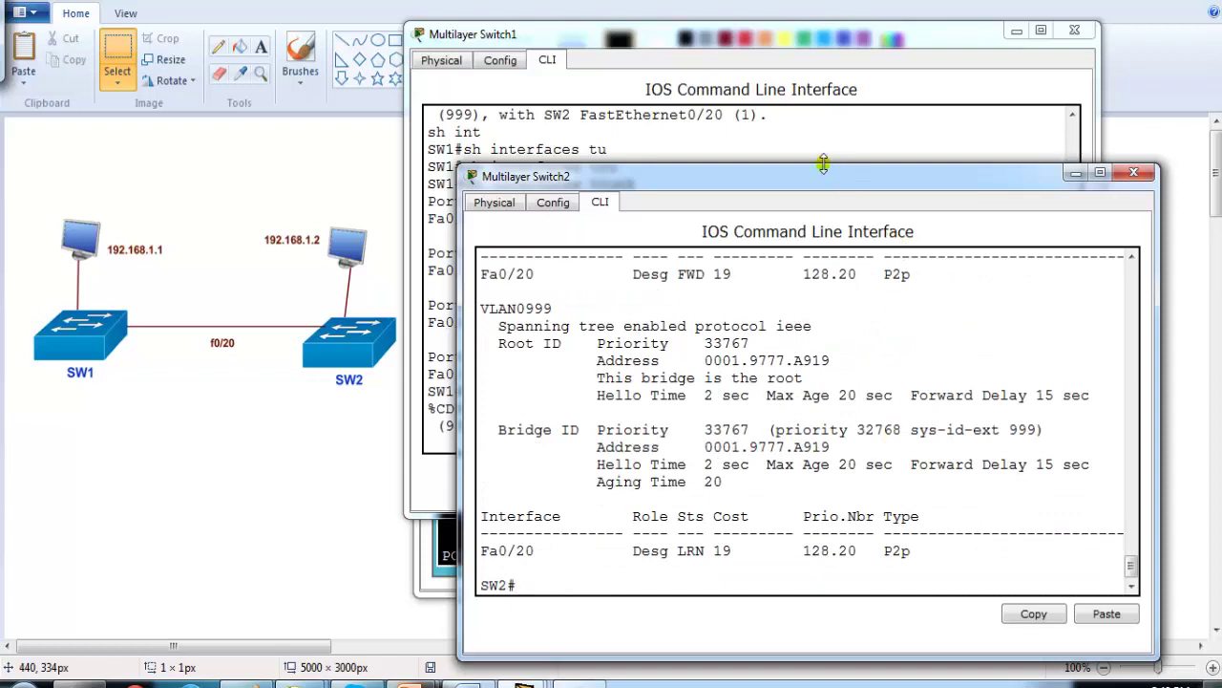
- Run show spanning-tree on SW1 to check its port states
left_click(794, 148)
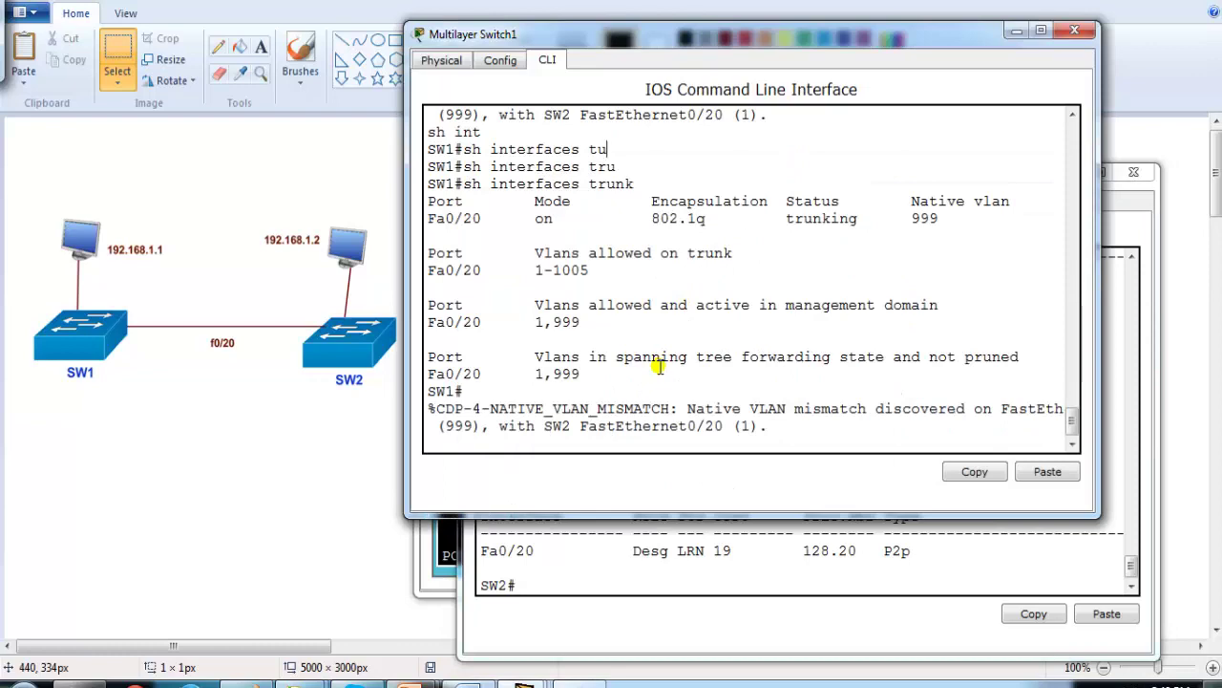
key("Return")
key("Return")
type("sh")
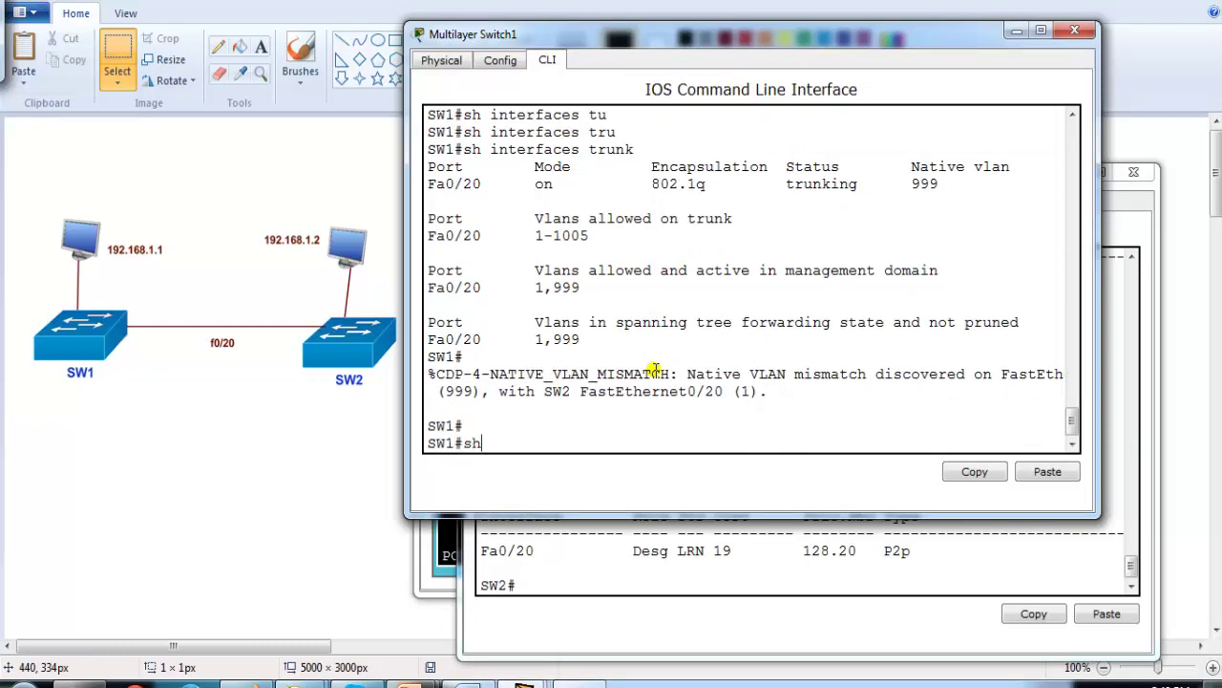
type(" span")
key("Return")
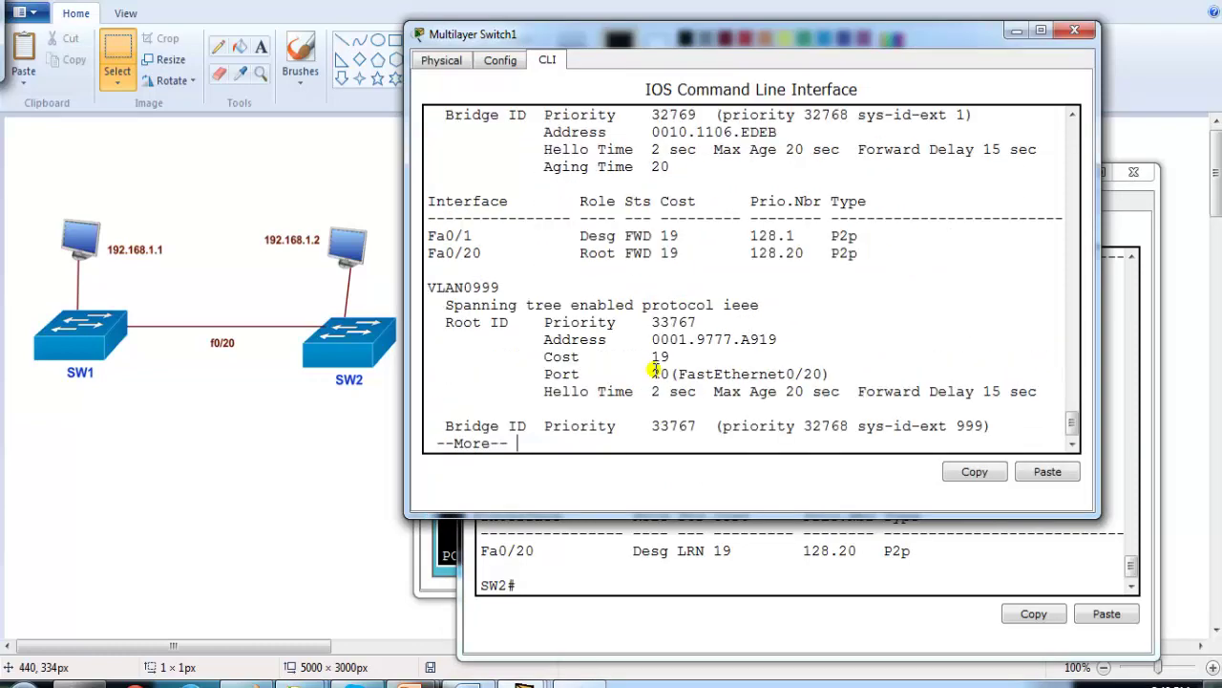
key("space")
- Rerun show spanning-tree on SW2 until Fa0/20 shows forwarding
left_click(704, 568)
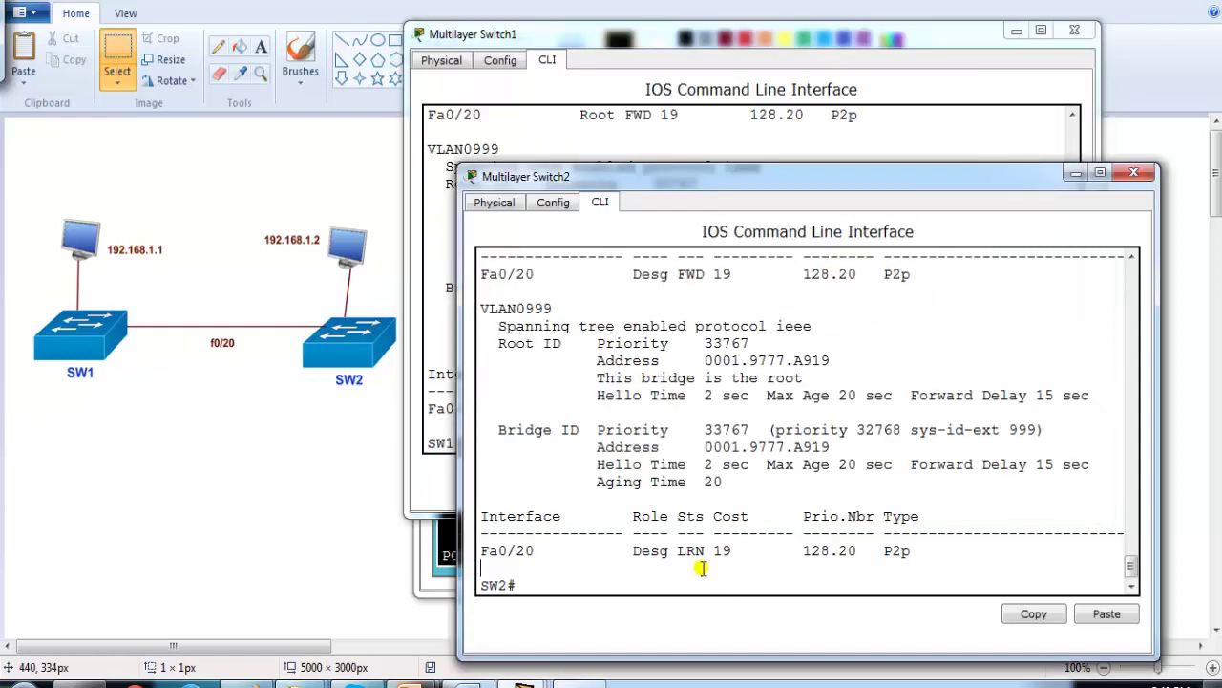
key("Return")
key("Return")
key("Up")
key("Return")
key("space")
- Rerun ping 192.168.1.2 from PC0, getting 4 of 4 replies with 0% loss
left_click(456, 580)
key("Up")
key("Return")
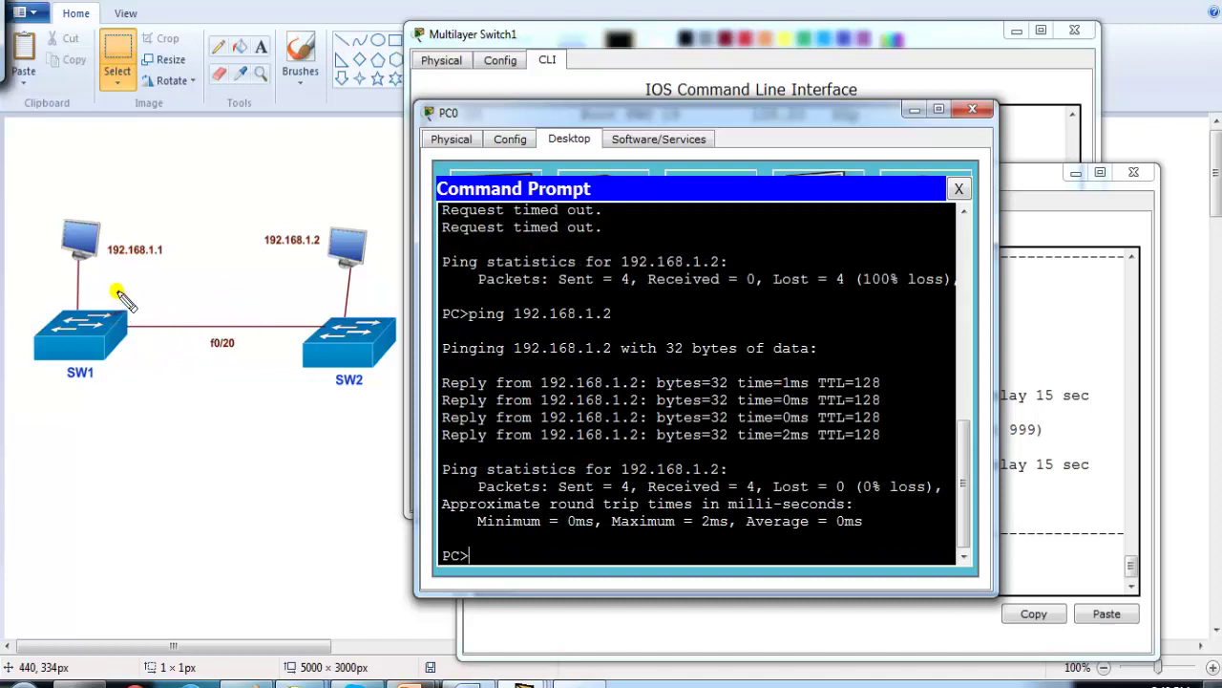
- Draw red arrows to SW1, SW2 and f0/20, plus a curved 'Same vlan' arrow between the PCs
left_click_drag(110, 267, 110, 308)
mouse_move(316, 265)
left_mouse_down()
mouse_move(315, 311)
mouse_move(325, 296)
left_mouse_up()
mouse_move(107, 291)
left_mouse_down()
mouse_move(130, 231)
mouse_move(325, 227)
left_mouse_up()
mouse_move(189, 179)
left_mouse_down()
mouse_move(194, 201)
mouse_move(290, 184)
mouse_move(303, 196)
left_mouse_up()
mouse_move(212, 324)
left_mouse_down()
mouse_move(226, 364)
mouse_move(233, 350)
left_mouse_up()
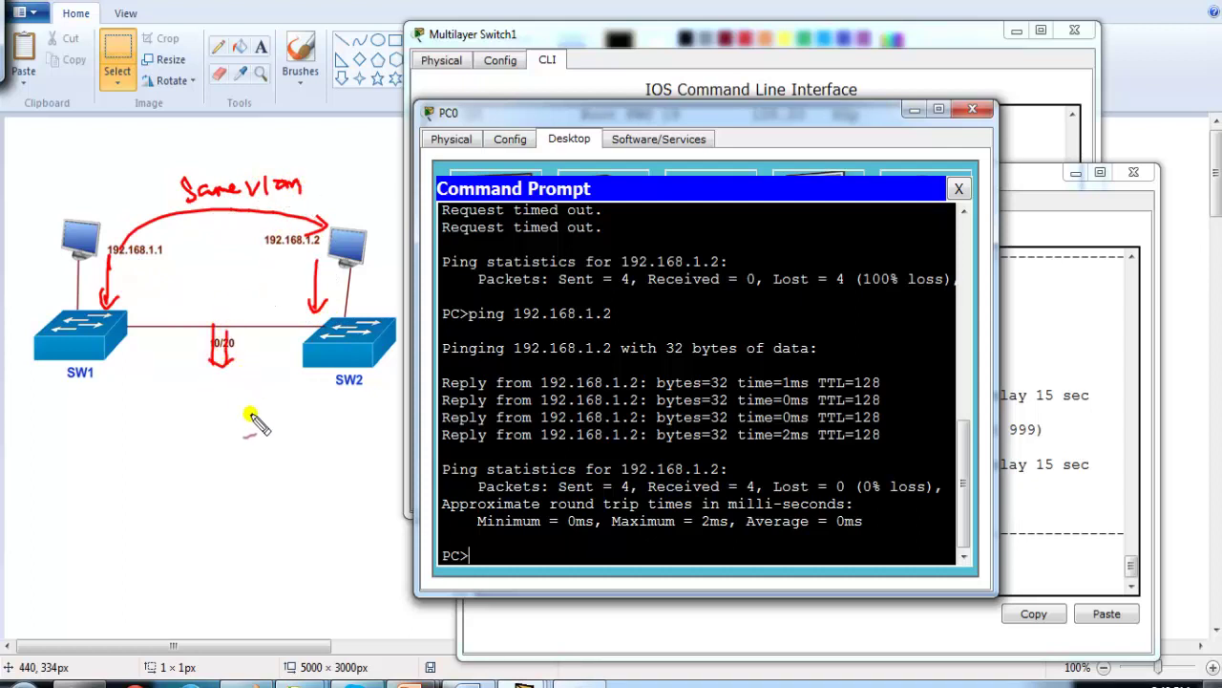